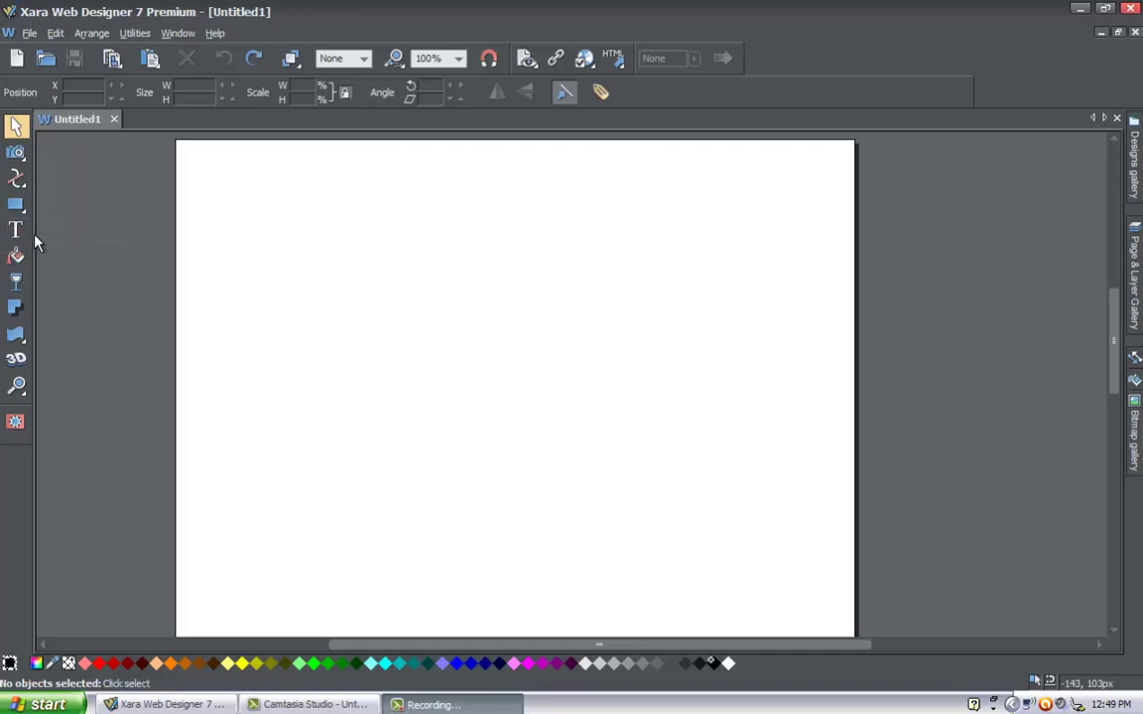
pyautogui.click(17, 233)
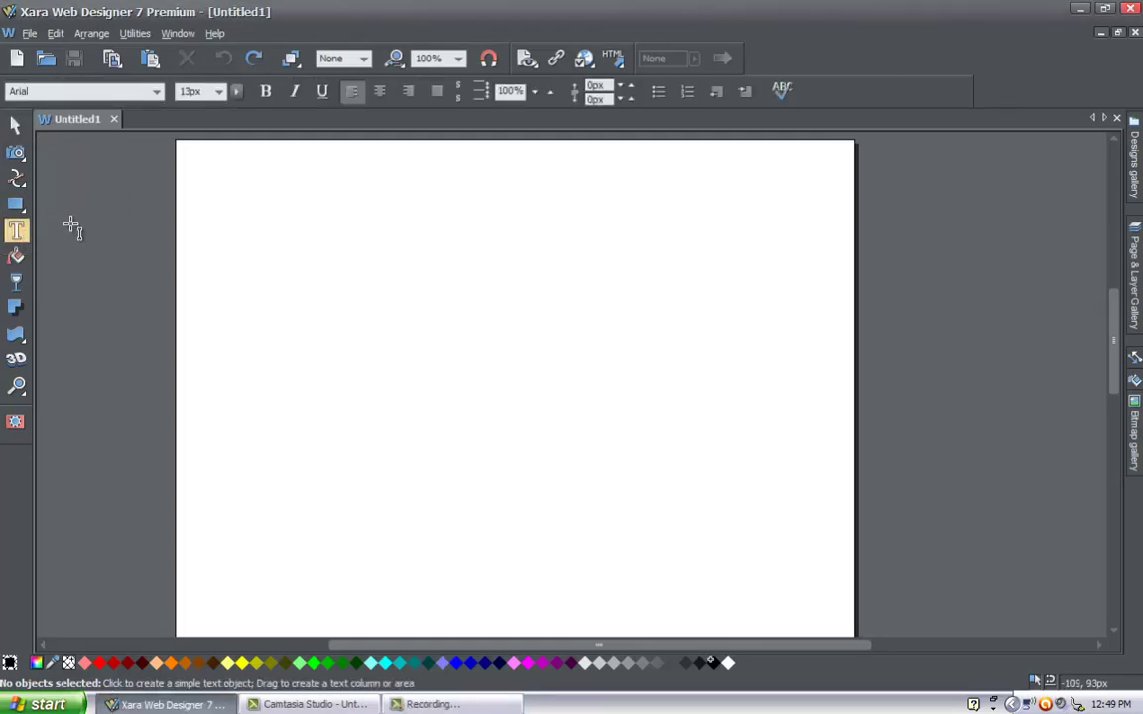
pyautogui.click(17, 126)
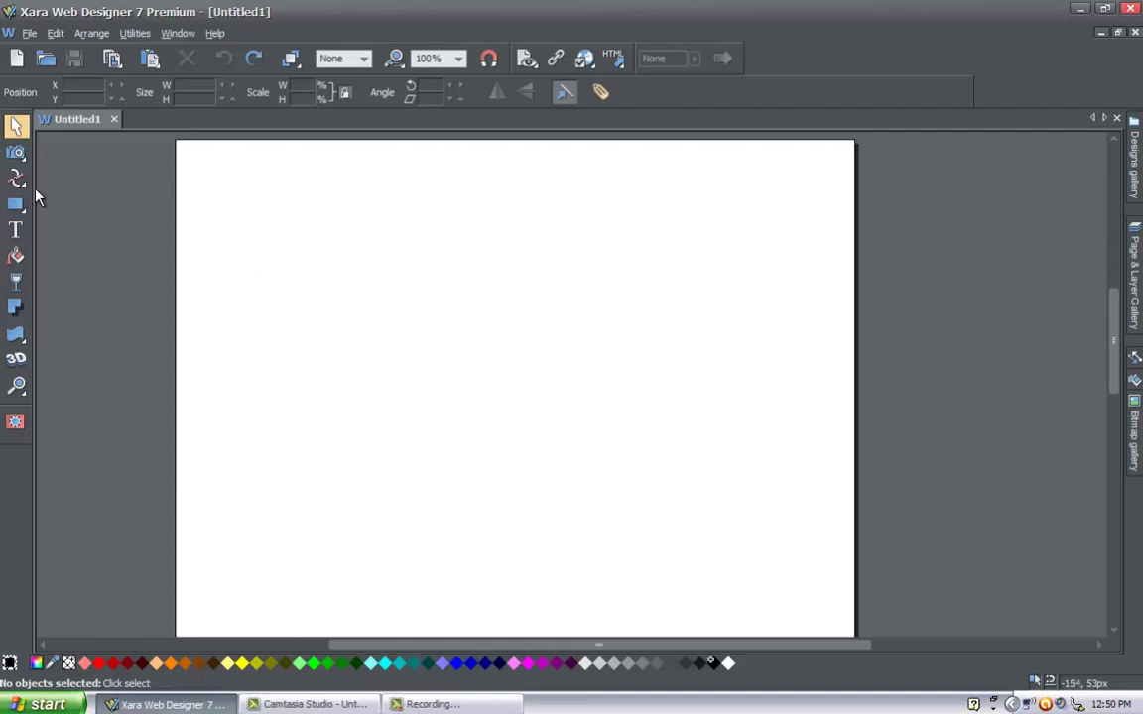
# - Draw a rectangle about 235 × 177 px in the upper-left area of the page with the Rectangle tool
pyautogui.moveTo(21, 205)
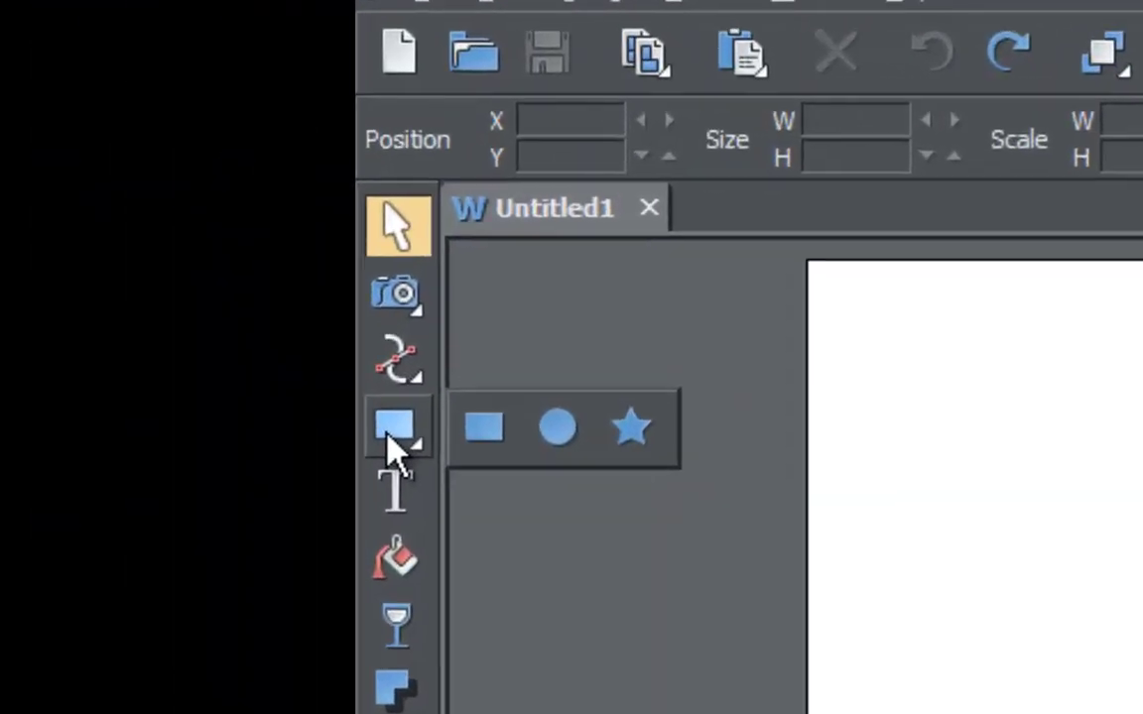
pyautogui.click(394, 447)
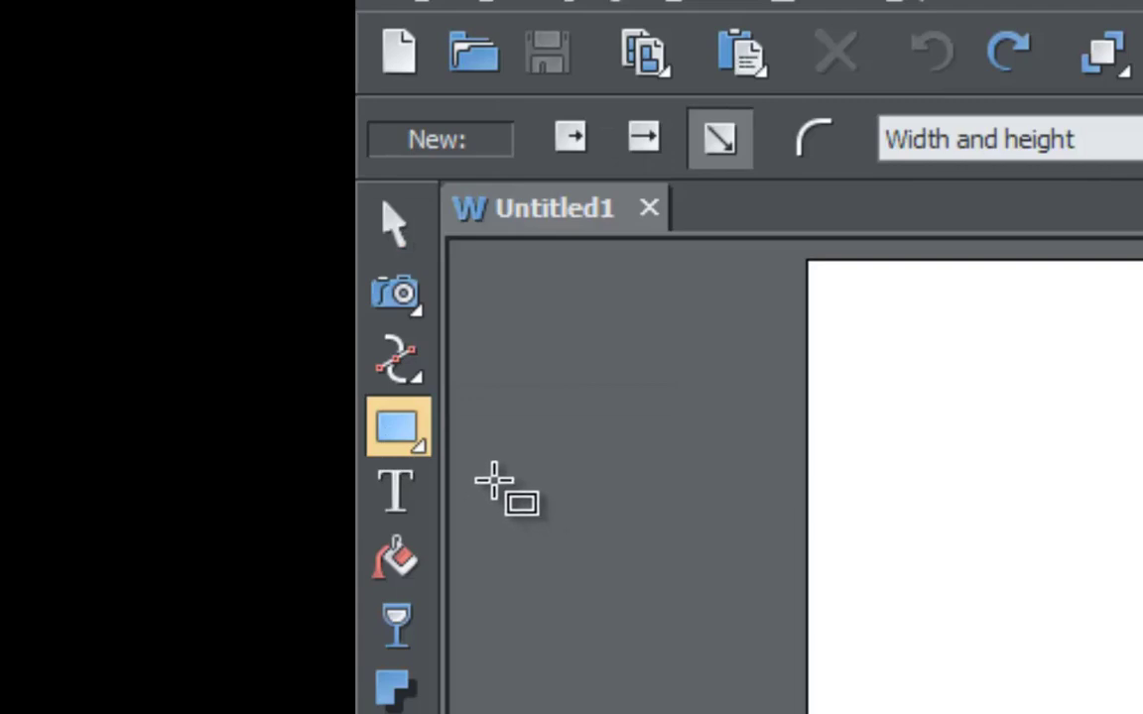
pyautogui.moveTo(419, 461)
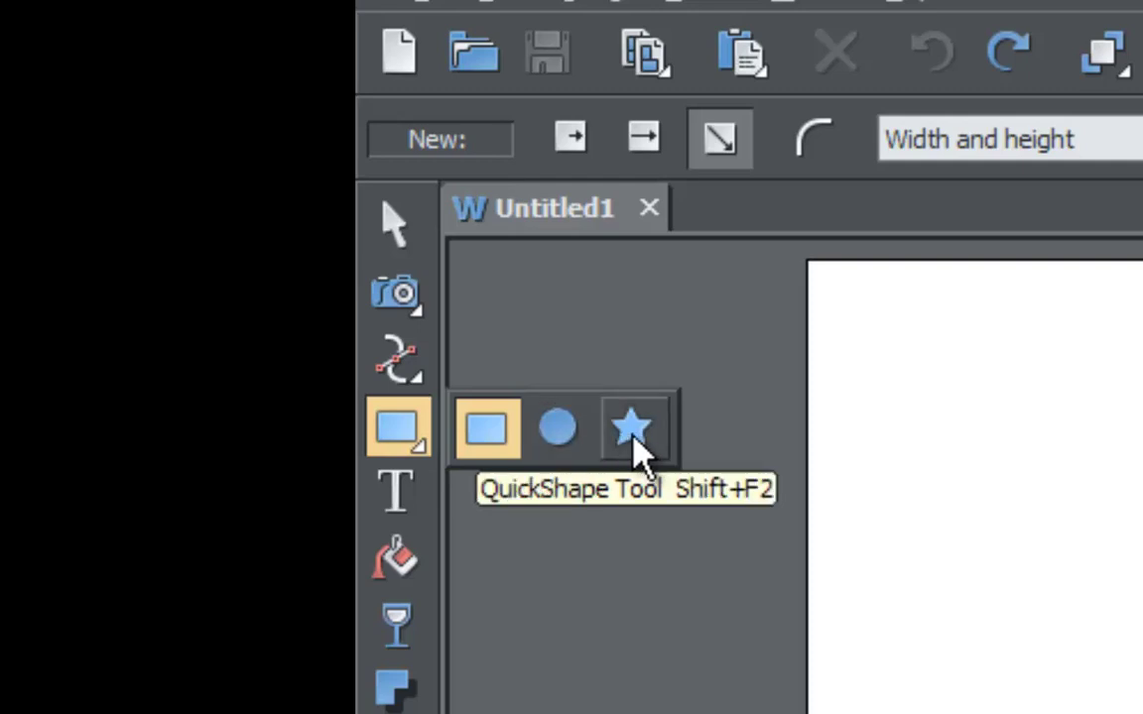
pyautogui.click(490, 436)
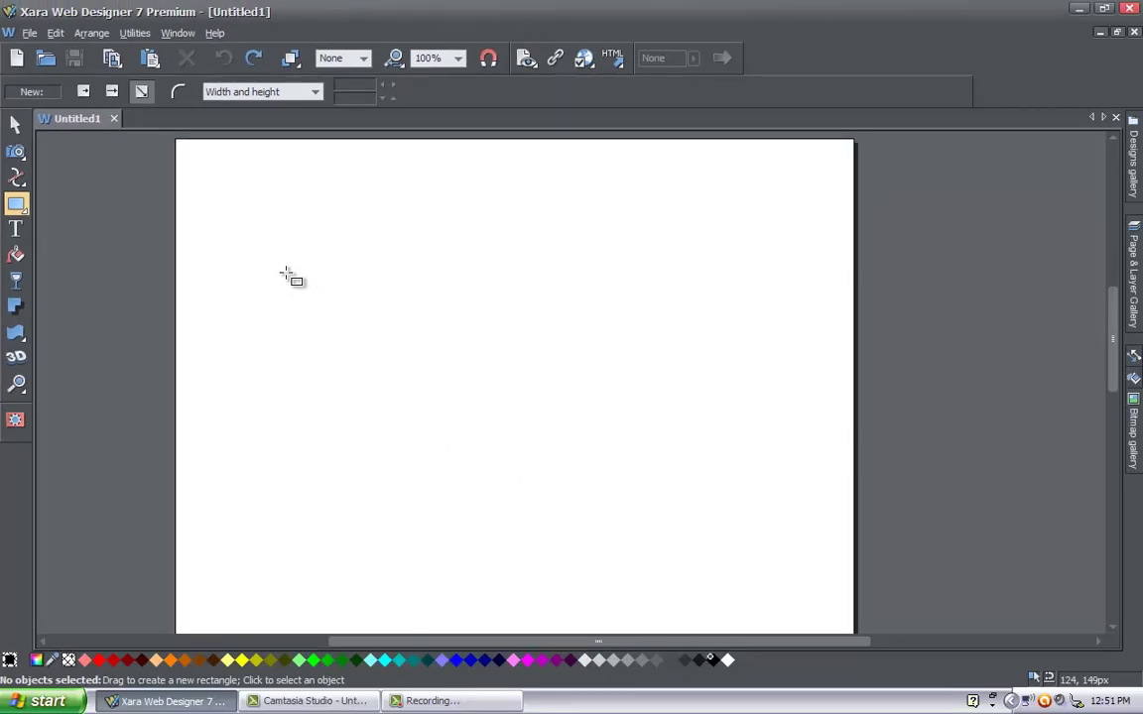
pyautogui.moveTo(286, 273); pyautogui.dragTo(496, 431)
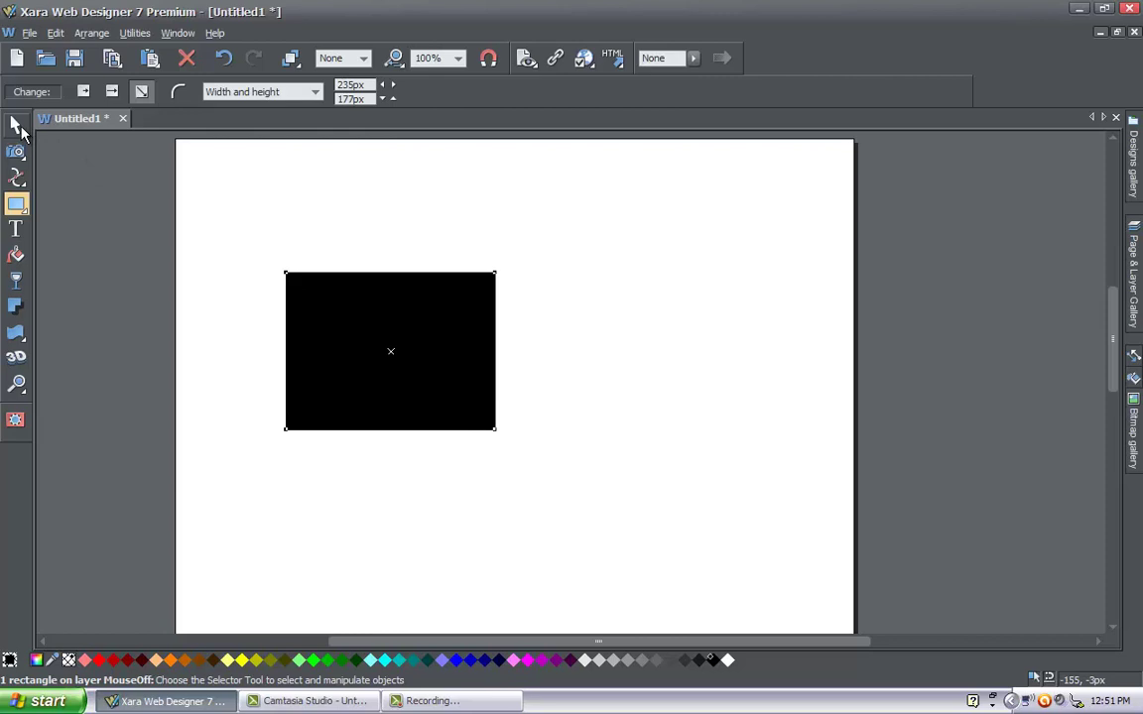
# - Stretch the rectangle horizontally from its right and left sides to a width of about 246 px
pyautogui.click(17, 125)
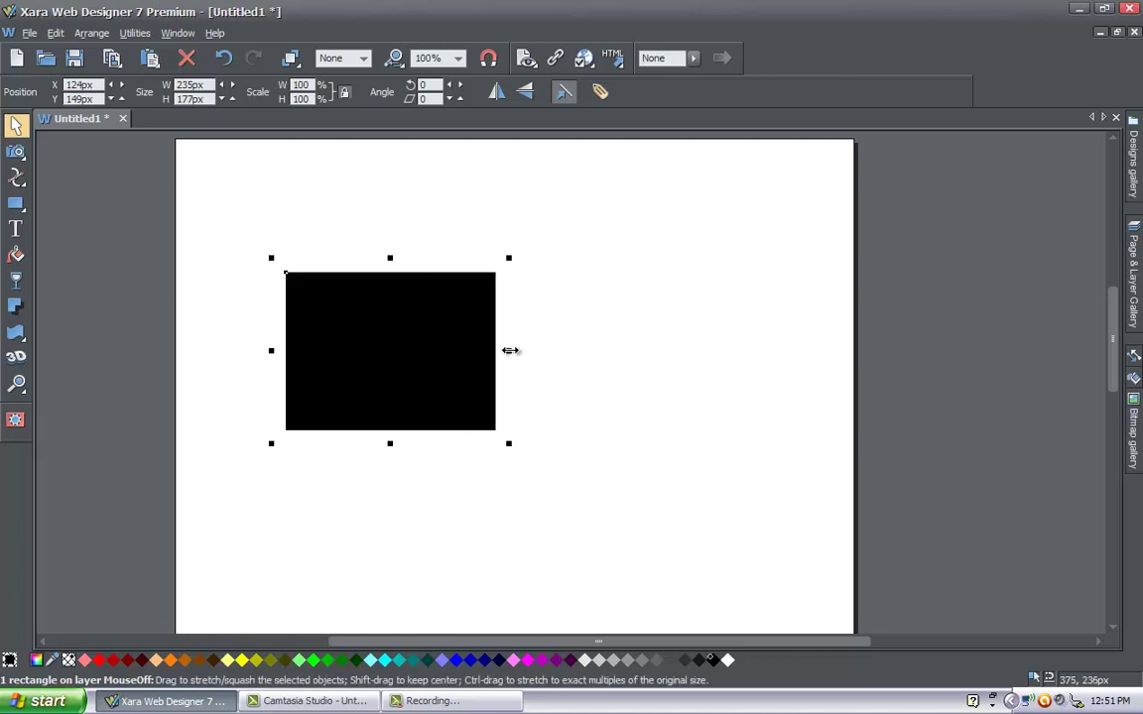
pyautogui.moveTo(509, 350); pyautogui.dragTo(817, 363)
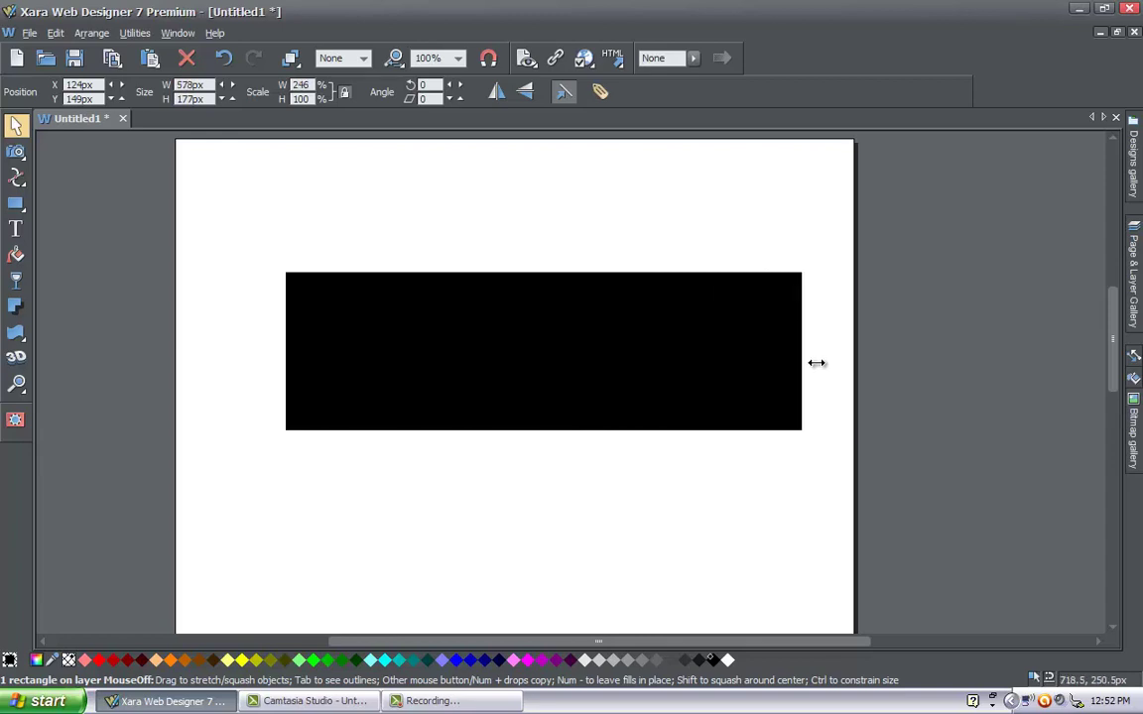
pyautogui.moveTo(816, 363); pyautogui.dragTo(585, 401)
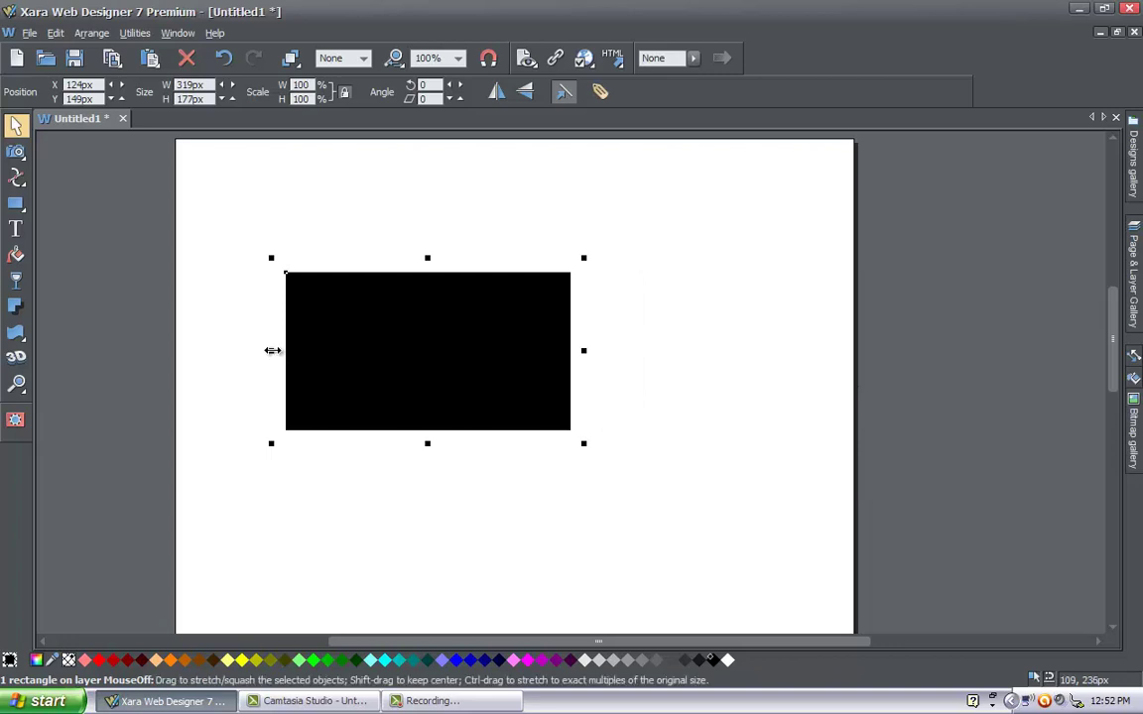
pyautogui.moveTo(273, 350)
pyautogui.mouseDown()
pyautogui.moveTo(48, 334)
pyautogui.moveTo(255, 344)
pyautogui.mouseUp()
pyautogui.moveTo(365, 348); pyautogui.dragTo(337, 351)
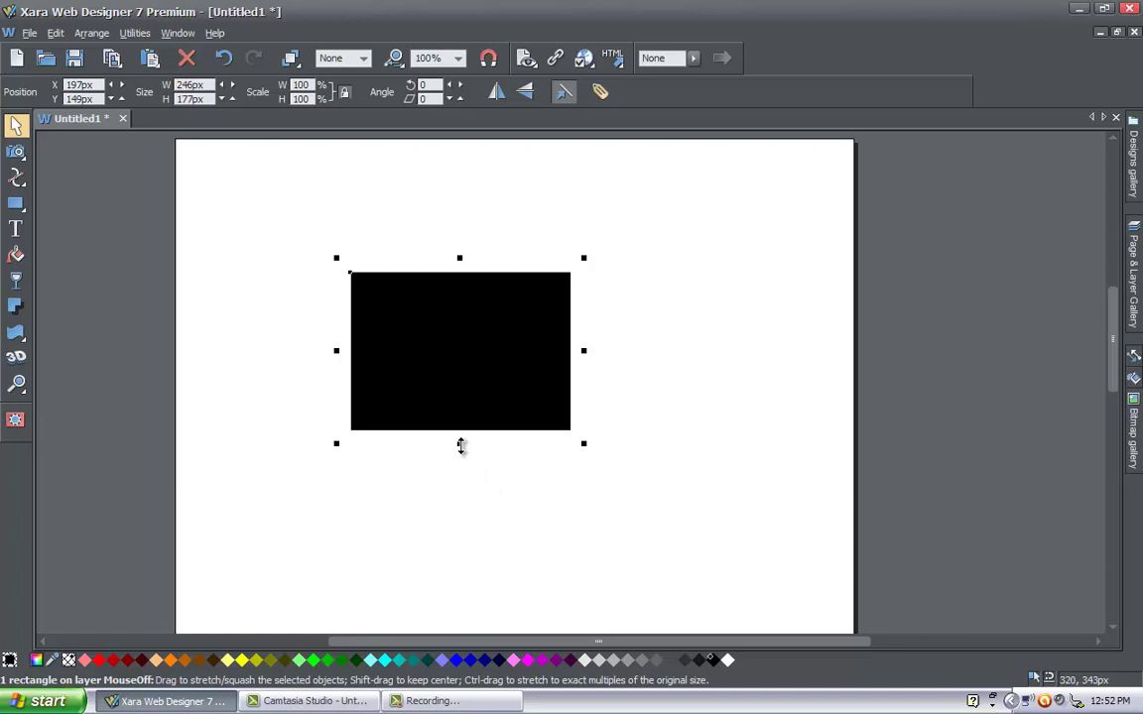
# - Stretch the rectangle vertically from its bottom and top sides to a height of about 208 px
pyautogui.moveTo(460, 445); pyautogui.dragTo(471, 370)
pyautogui.scroll(3, 540, 325)
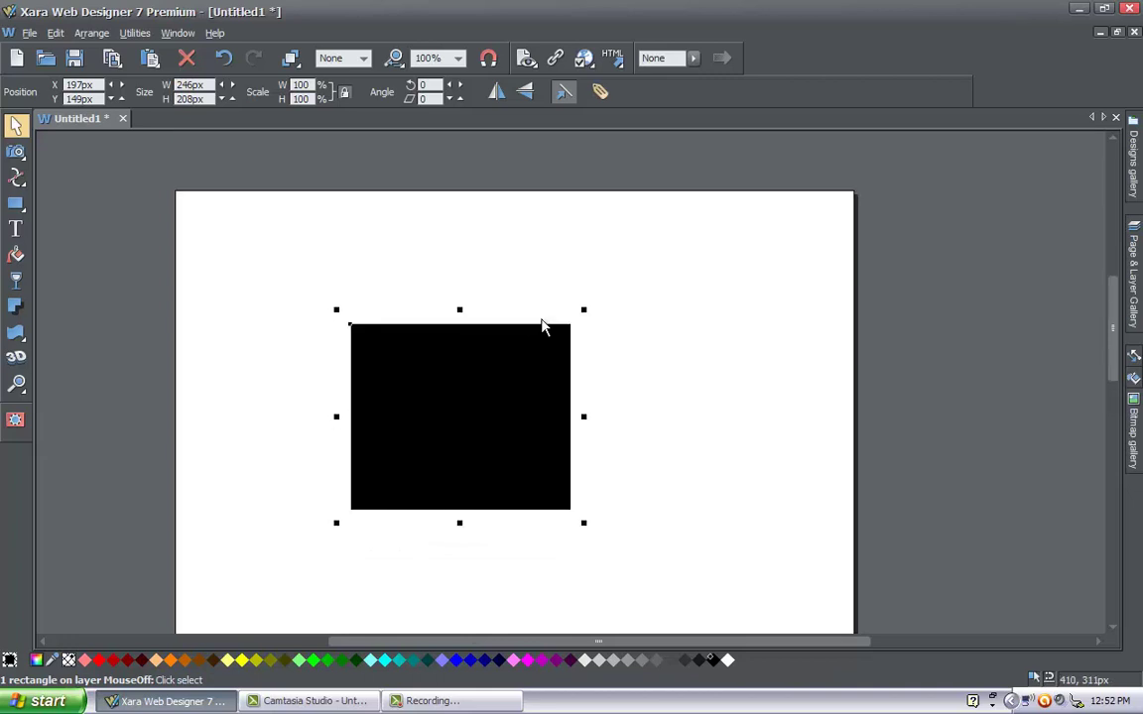
pyautogui.moveTo(461, 309)
pyautogui.mouseDown()
pyautogui.moveTo(454, 183)
pyautogui.moveTo(458, 310)
pyautogui.mouseUp()
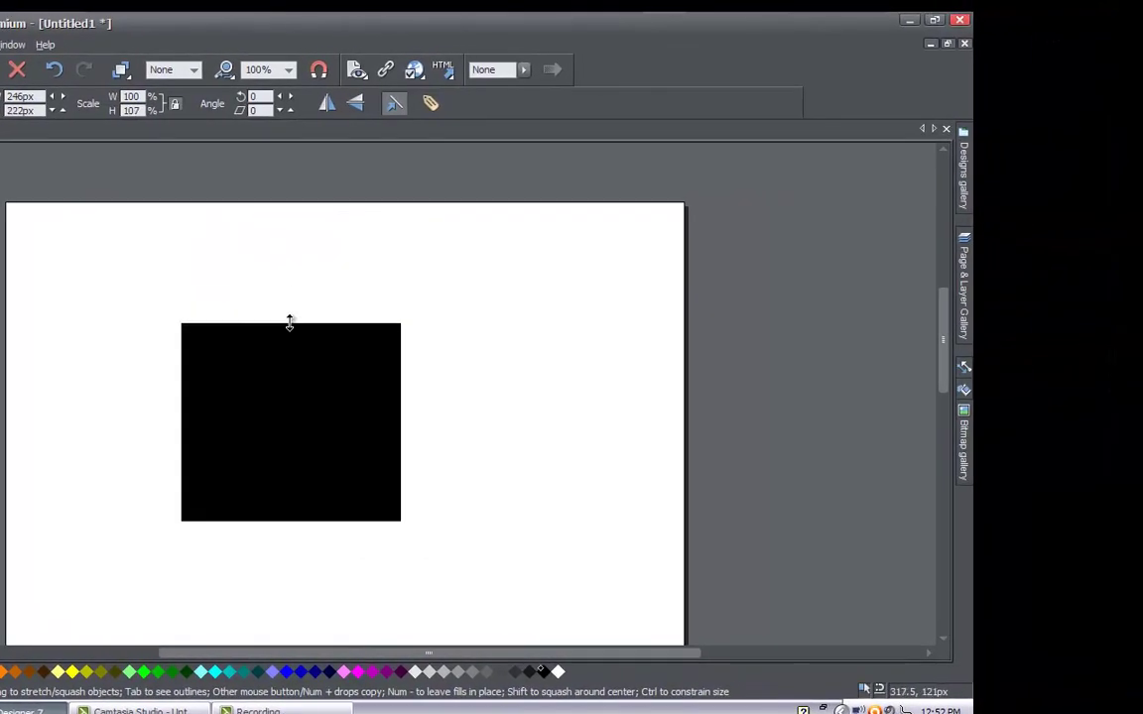
pyautogui.moveTo(289, 324)
pyautogui.mouseDown()
pyautogui.moveTo(290, 350)
pyautogui.moveTo(287, 323)
pyautogui.mouseUp()
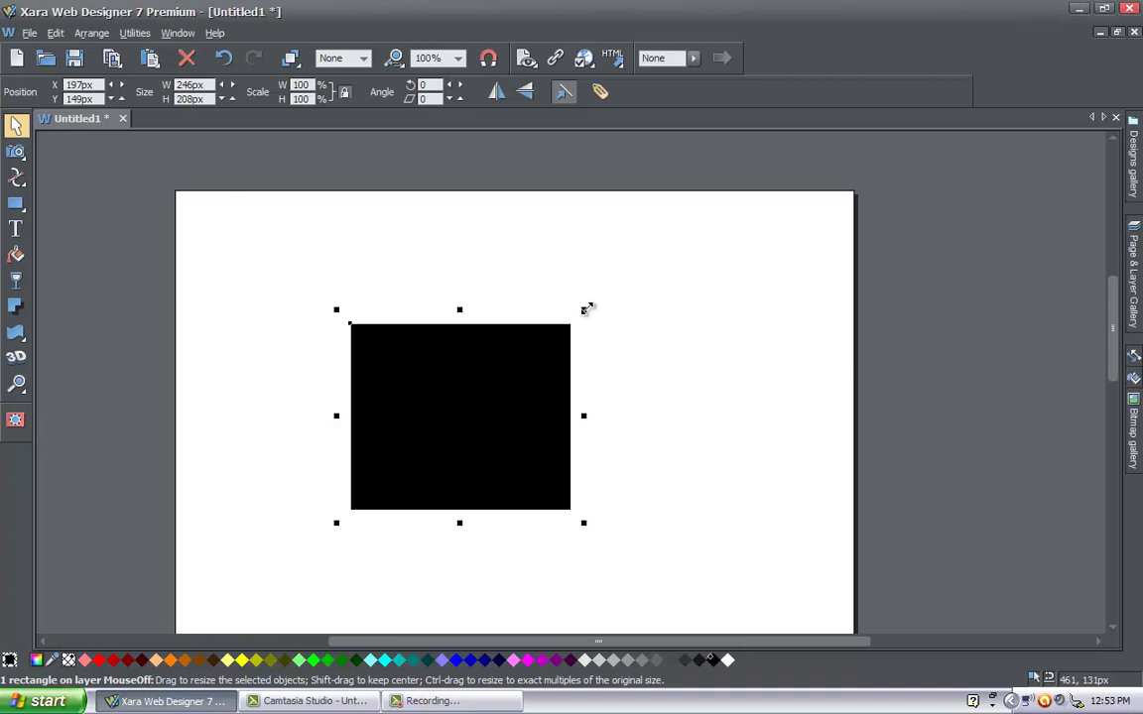
# - Scale the rectangle proportionally from its upper corners to about 348 × 294 px and move it to about X 223, Y 99 px
pyautogui.moveTo(587, 310); pyautogui.dragTo(663, 224)
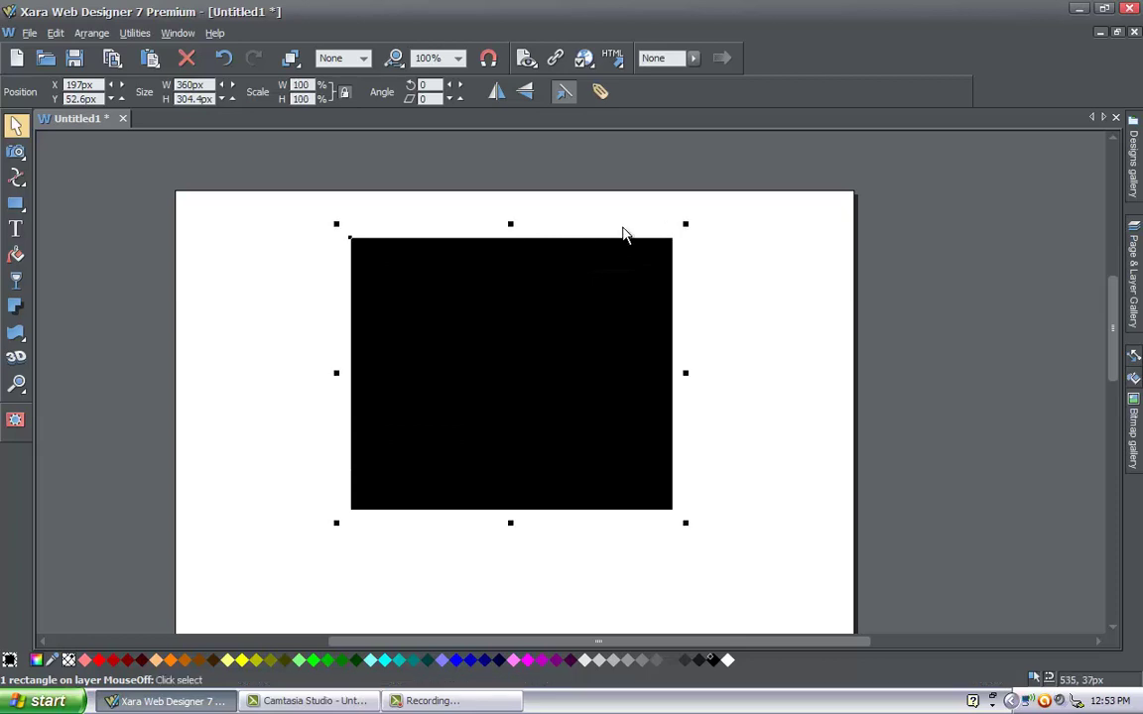
pyautogui.moveTo(336, 223); pyautogui.dragTo(348, 287)
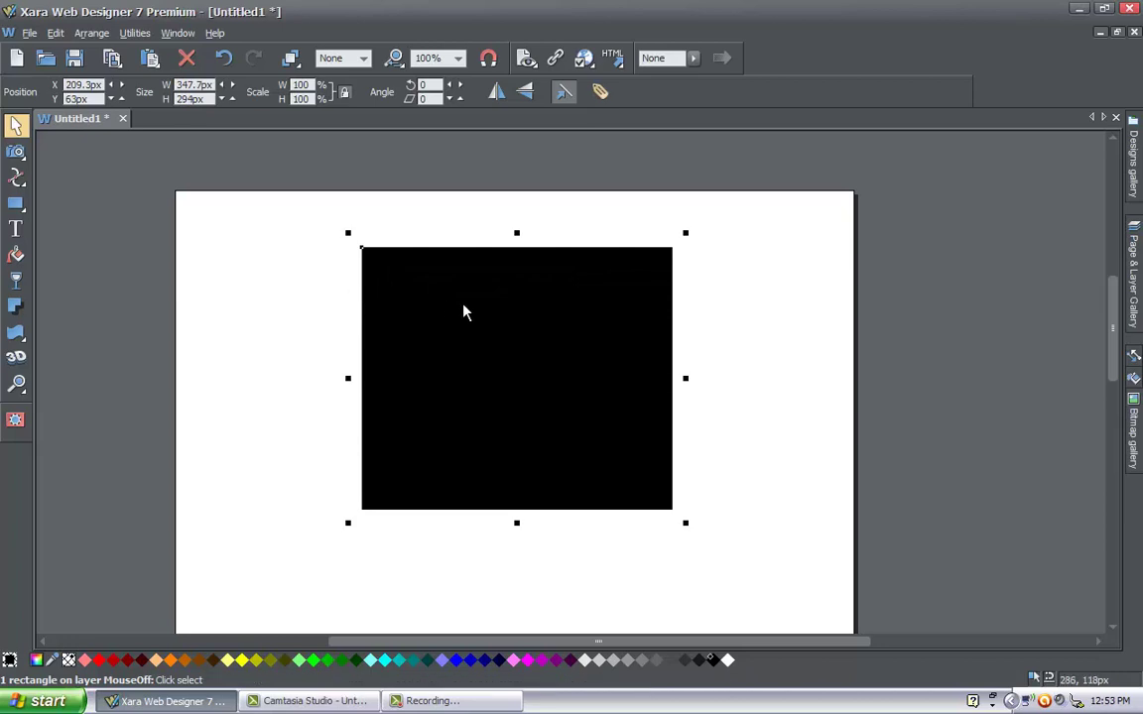
pyautogui.moveTo(525, 351); pyautogui.dragTo(536, 383)
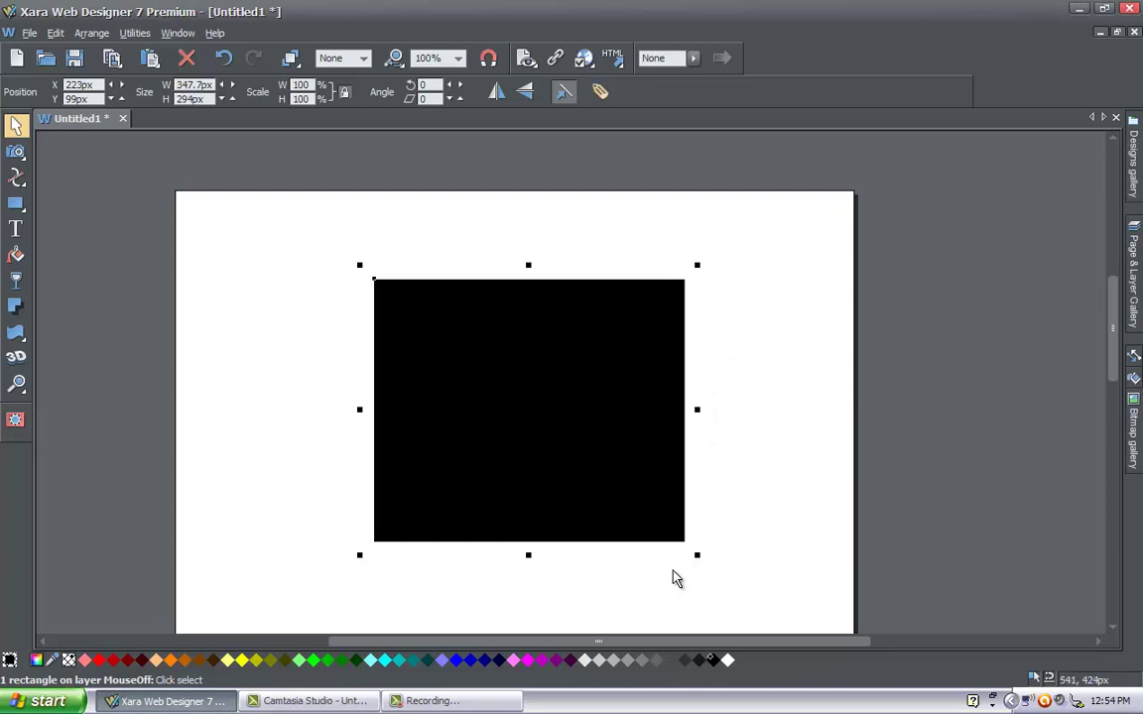
# - Rotate the rectangle about its centre into a diamond-like tilt and move it to about X 120, Y 23.5 px
pyautogui.click(555, 424)
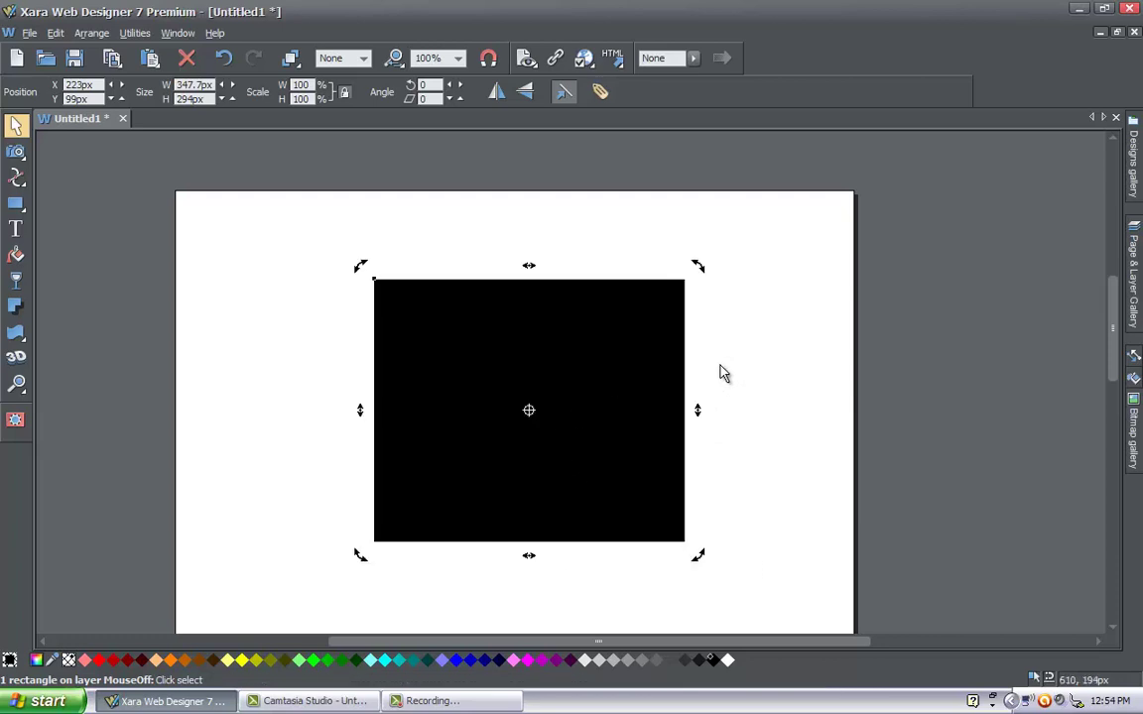
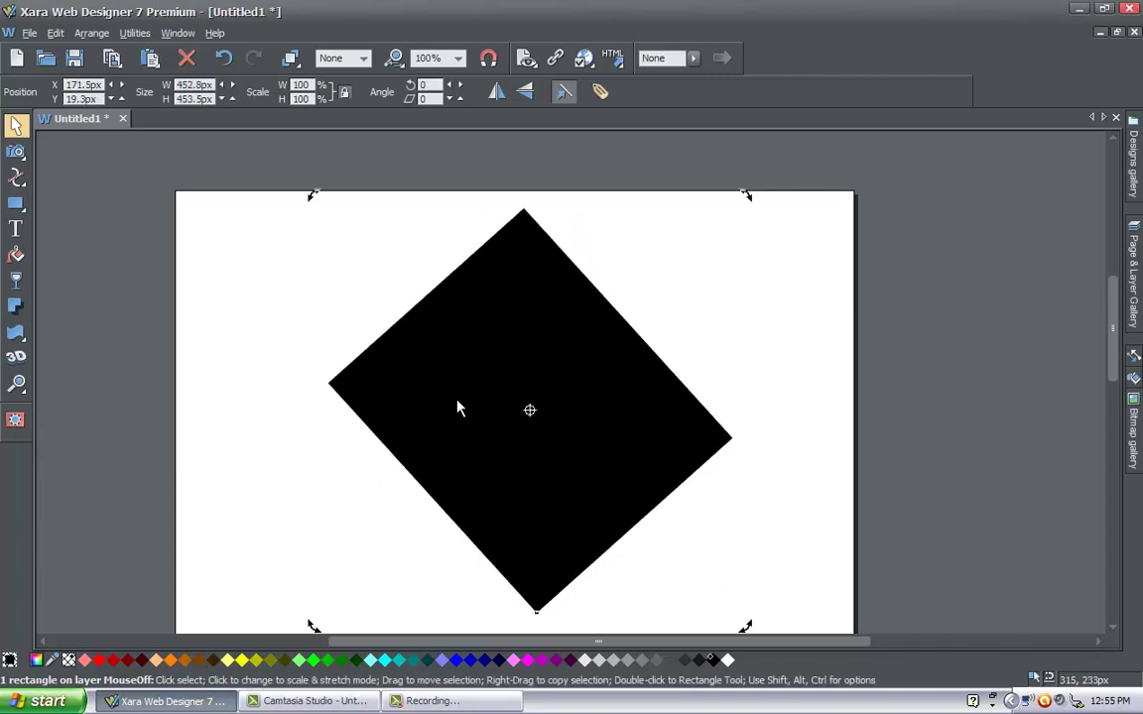
pyautogui.click(428, 387)
pyautogui.moveTo(428, 387); pyautogui.dragTo(387, 395)
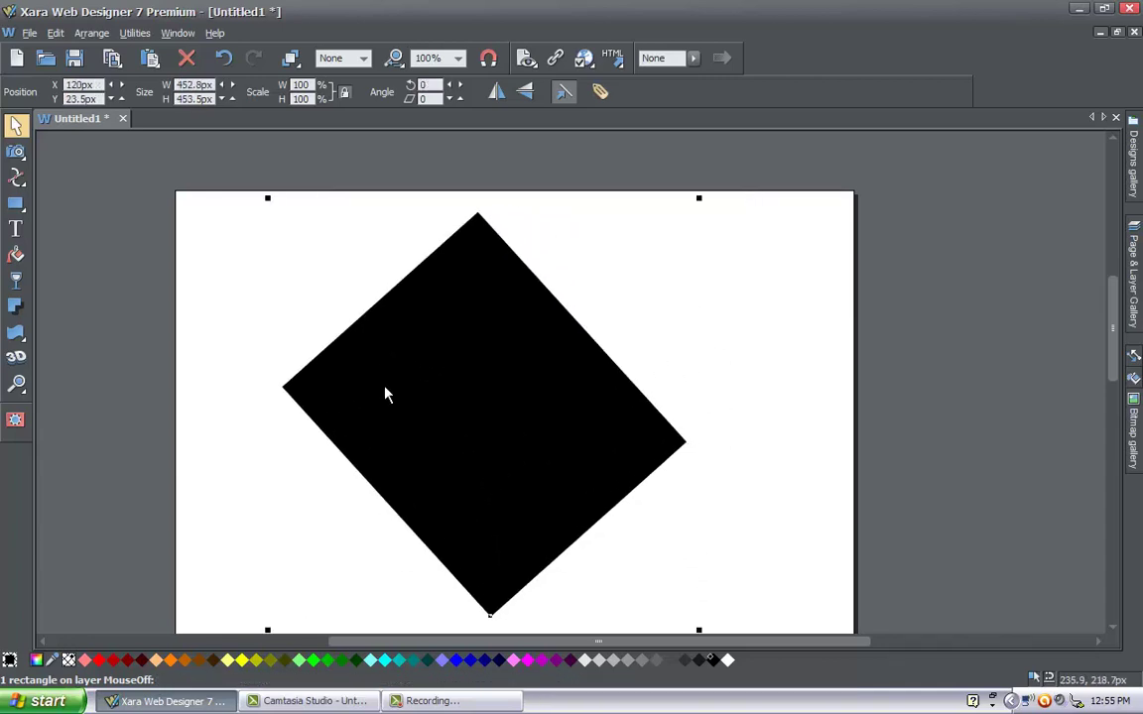
# - Delete the rotated rectangle and draw a new one about 320 × 221 px near the middle of the page
pyautogui.press('Delete')
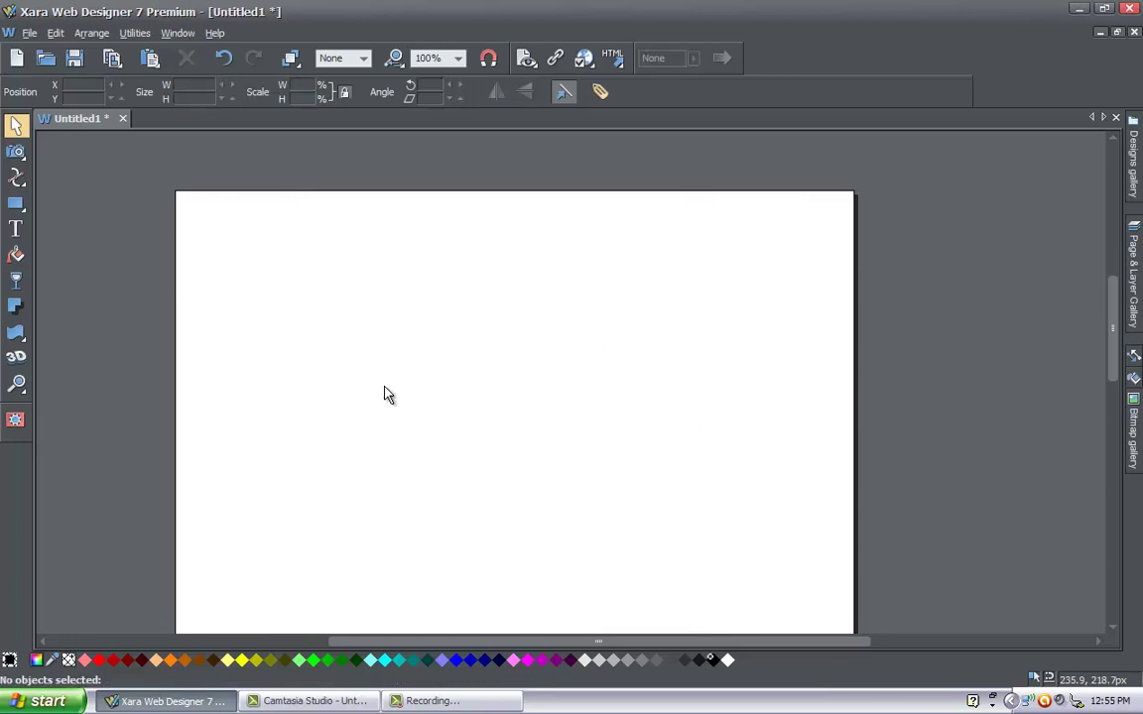
pyautogui.click(16, 205)
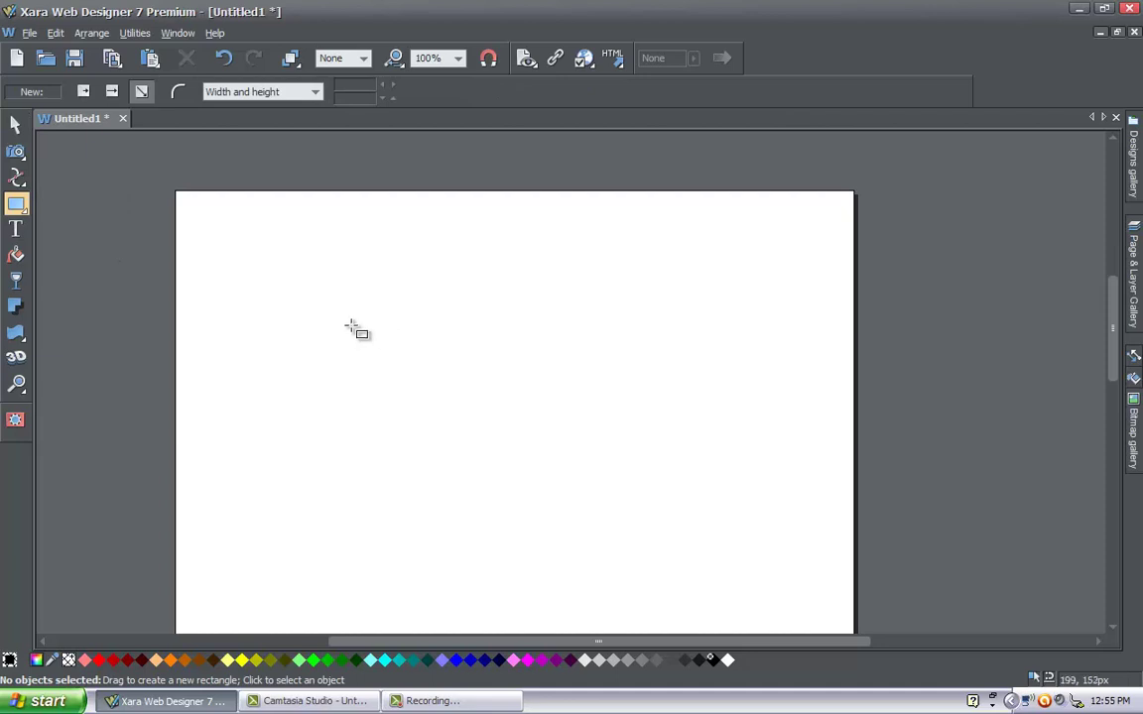
pyautogui.moveTo(350, 322); pyautogui.dragTo(636, 519)
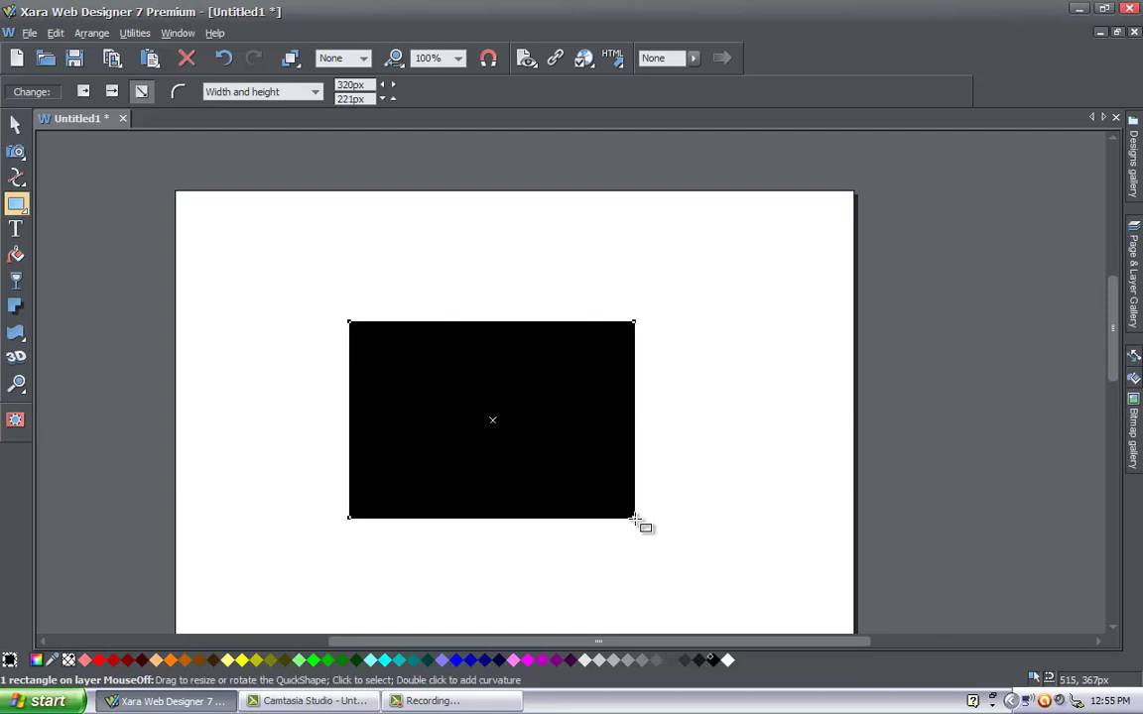
# - Skew the new rectangle vertically by shifting its right side upward, to an overall height of about 274.5 px
pyautogui.click(16, 125)
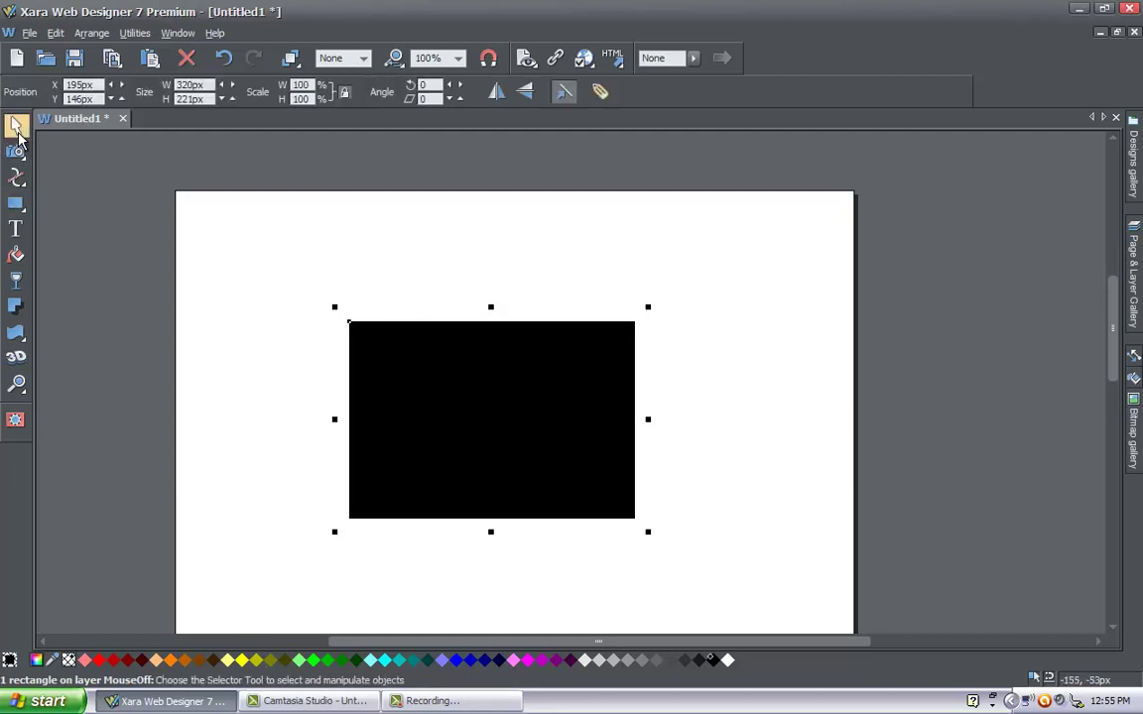
pyautogui.click(471, 403)
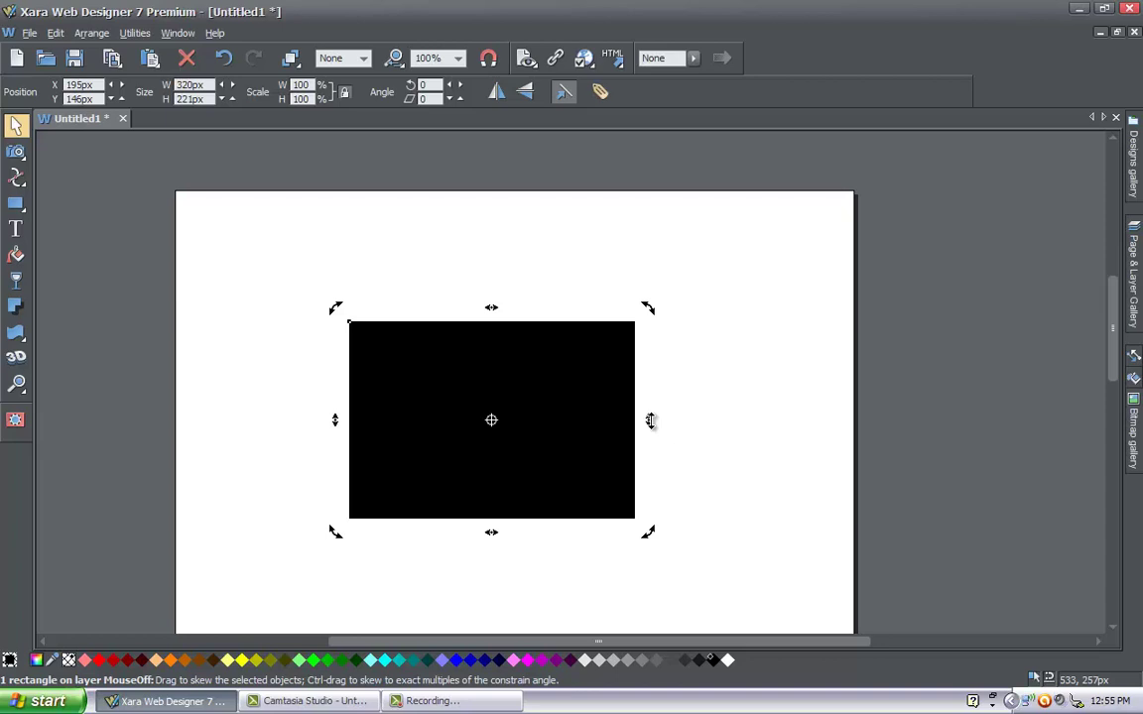
pyautogui.moveTo(649, 420); pyautogui.dragTo(647, 382)
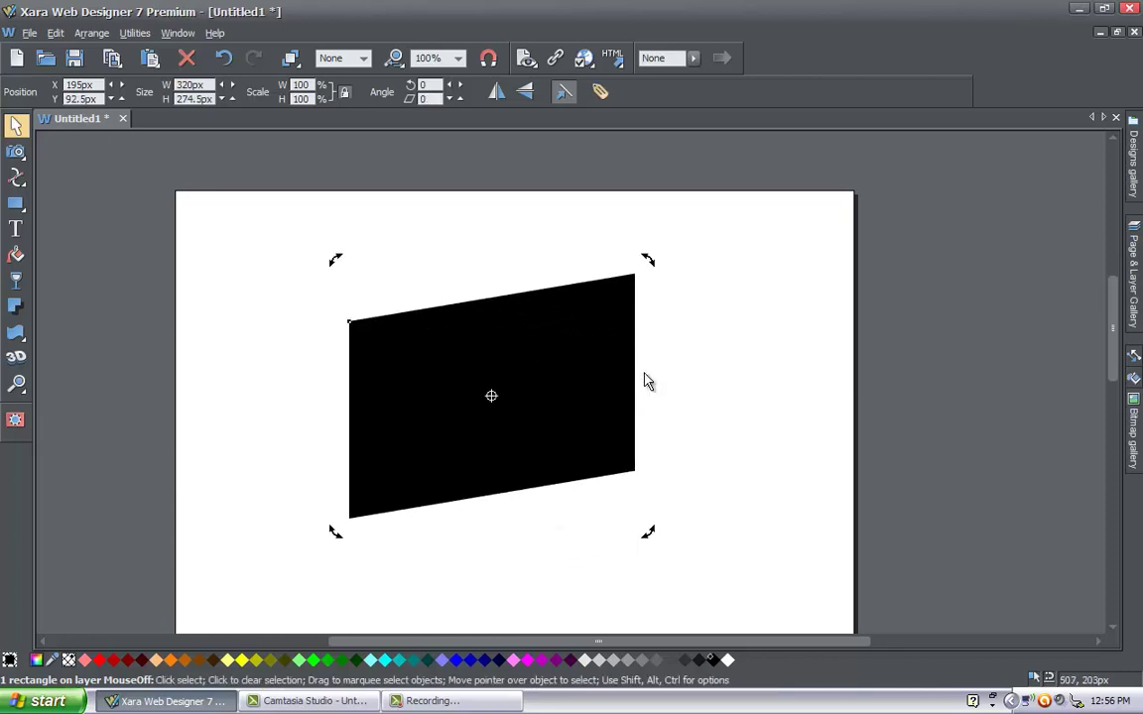
# - Delete the skewed rectangle and draw a fresh one about 327 × 205 px near the middle of the page
pyautogui.press('Delete')
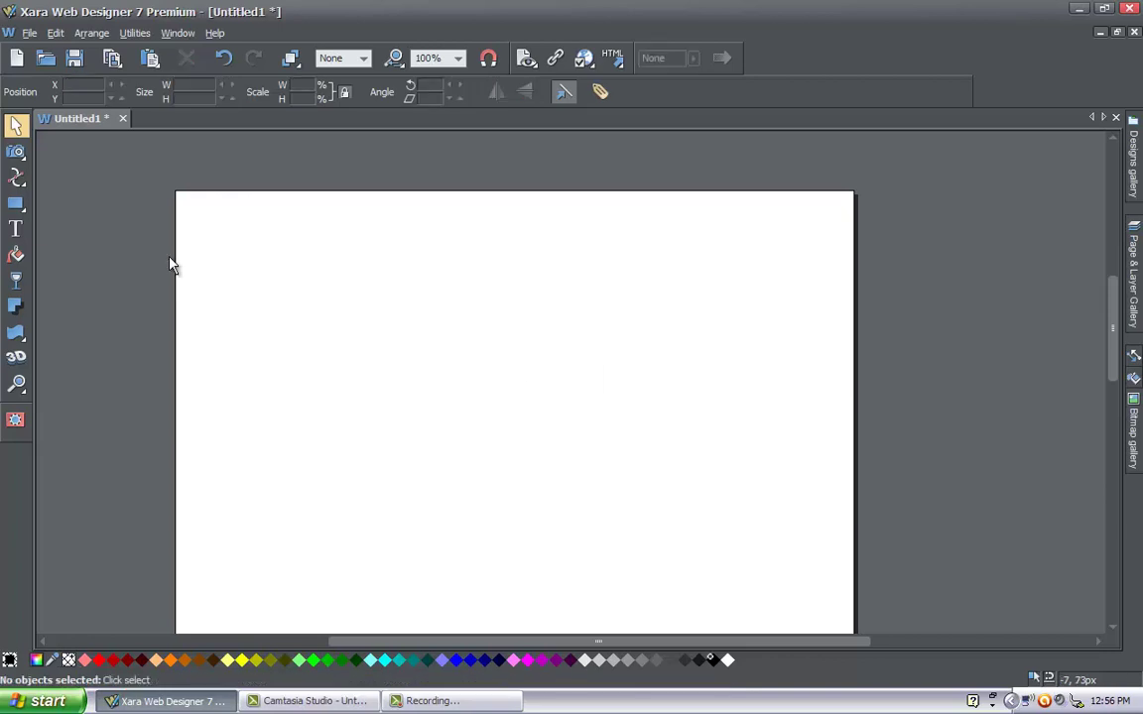
pyautogui.click(15, 203)
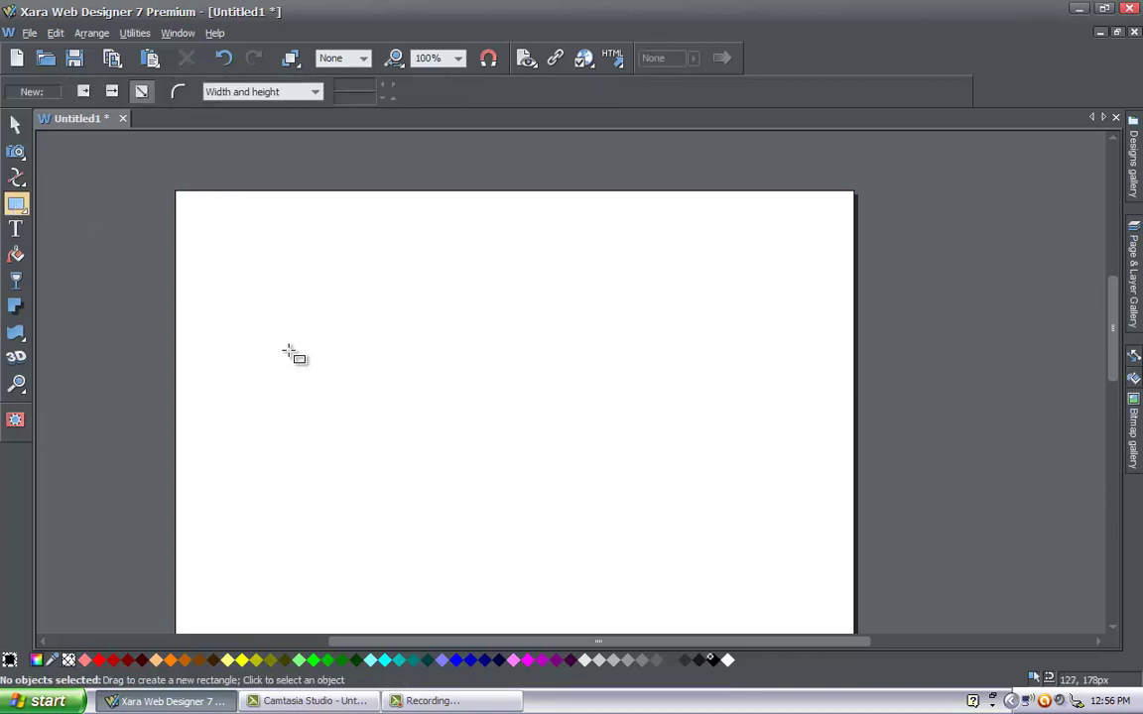
pyautogui.moveTo(318, 336); pyautogui.dragTo(609, 517)
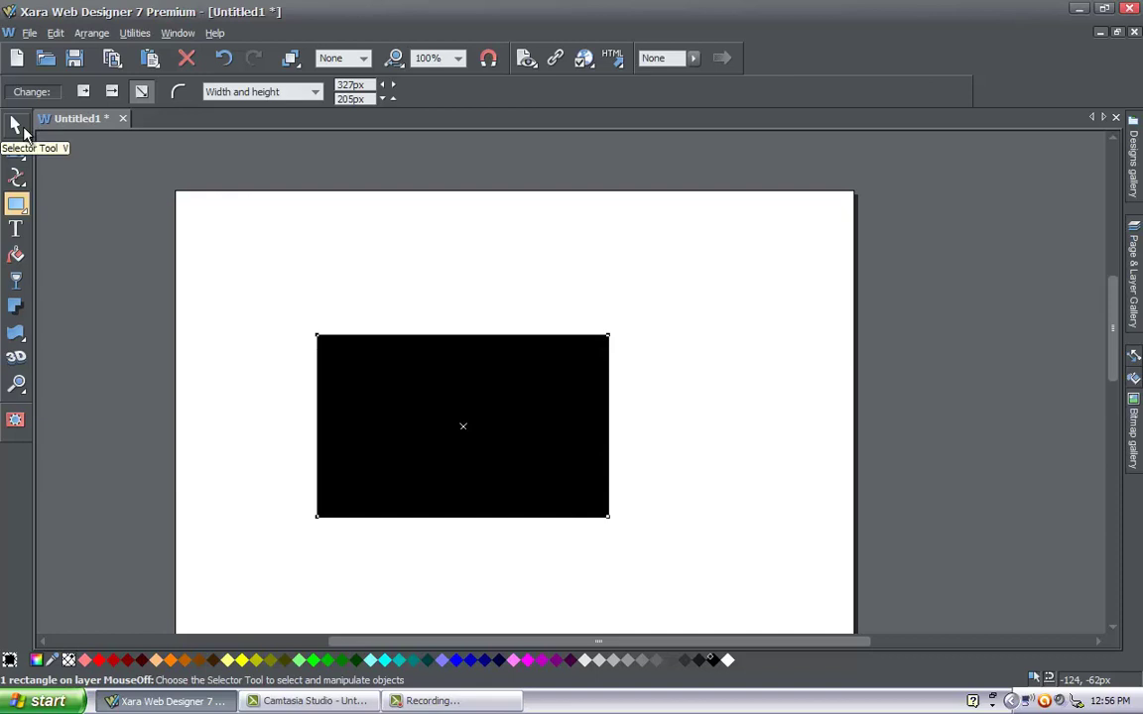
# - Switch the rectangle to rotate mode and move its rotation centre toward its upper-right corner
pyautogui.click(15, 124)
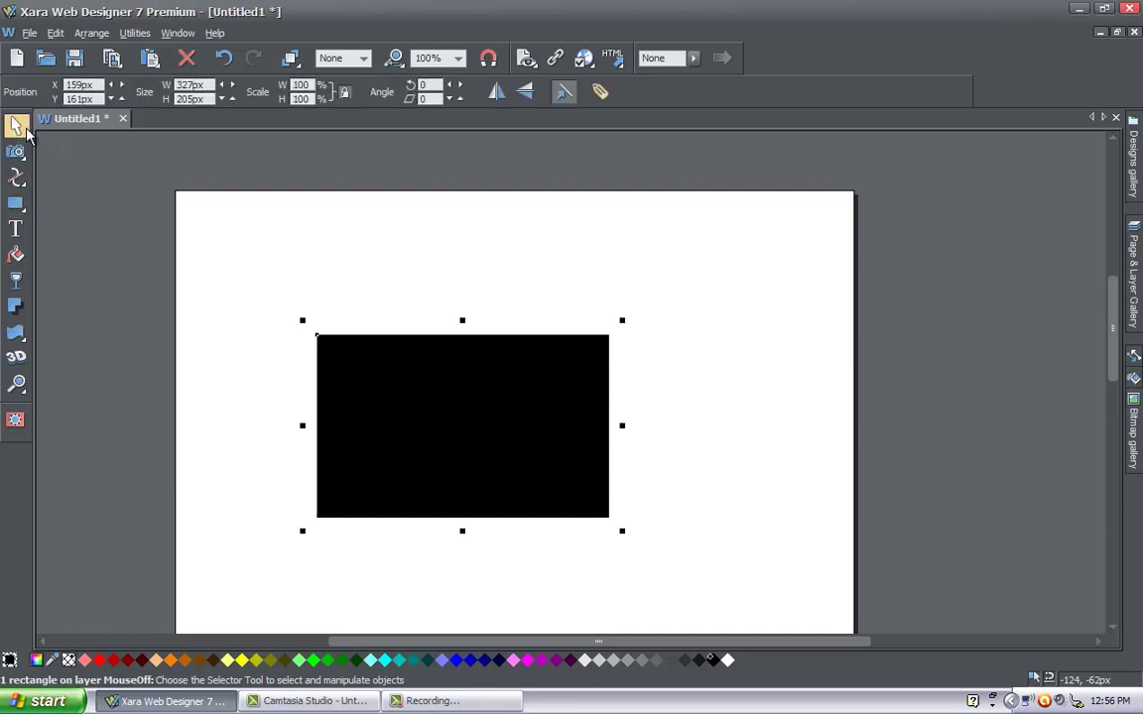
pyautogui.click(428, 407)
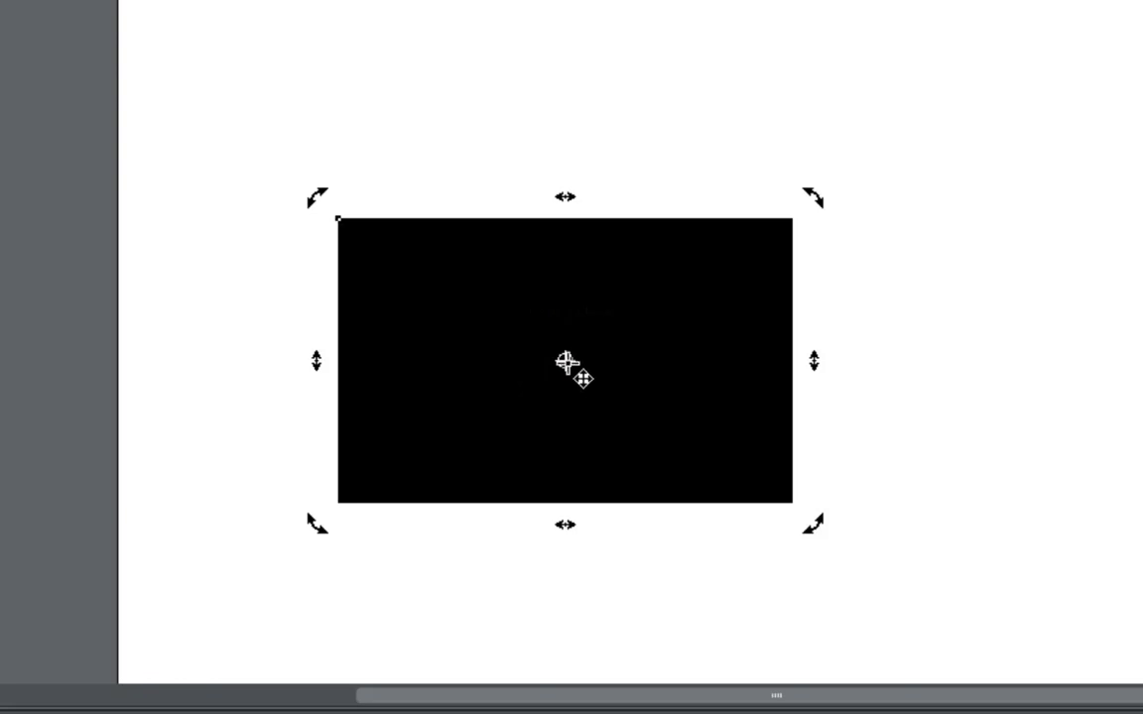
pyautogui.moveTo(567, 361)
pyautogui.mouseDown()
pyautogui.moveTo(714, 340)
pyautogui.moveTo(663, 273)
pyautogui.moveTo(433, 285)
pyautogui.moveTo(675, 309)
pyautogui.moveTo(684, 355)
pyautogui.moveTo(721, 320)
pyautogui.mouseUp()
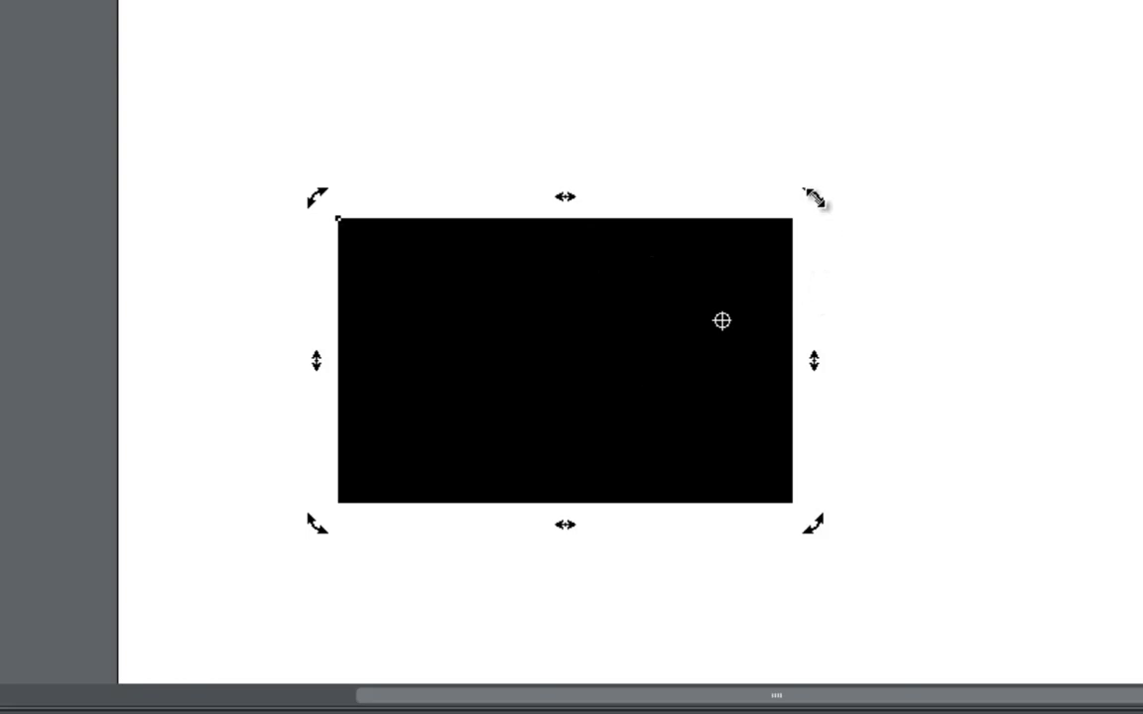
# - Rotate the rectangle around its off-centre rotation point, trying several angles
pyautogui.moveTo(813, 199); pyautogui.dragTo(706, 411)
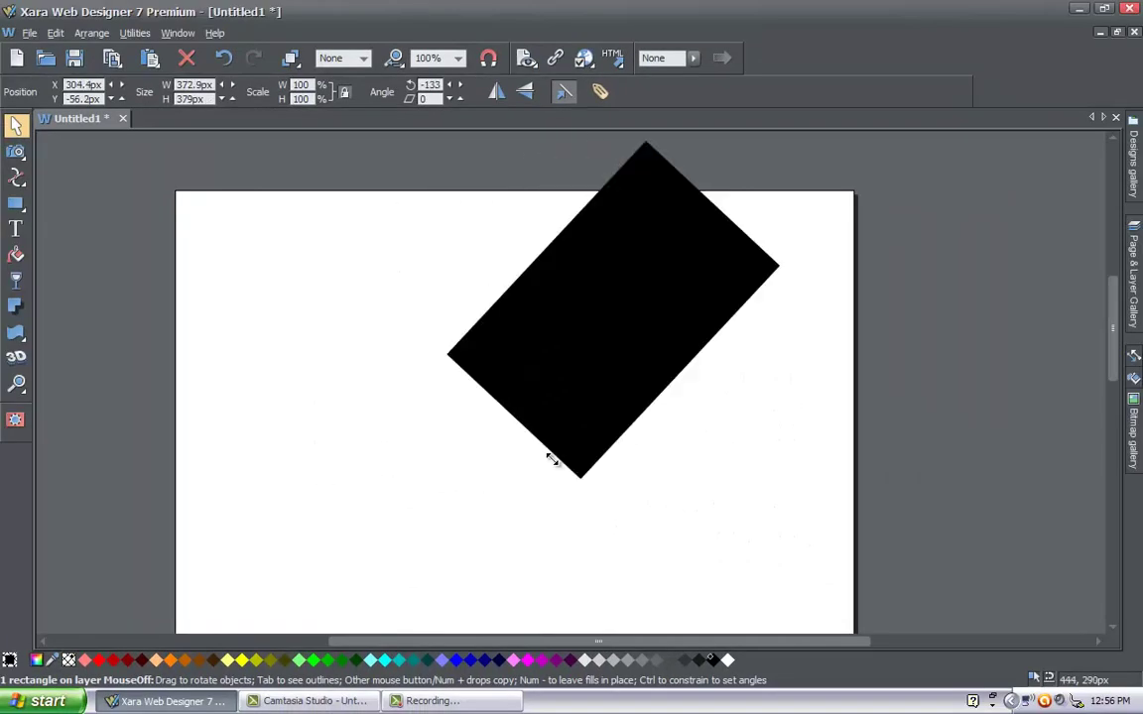
pyautogui.moveTo(552, 460); pyautogui.dragTo(609, 374)
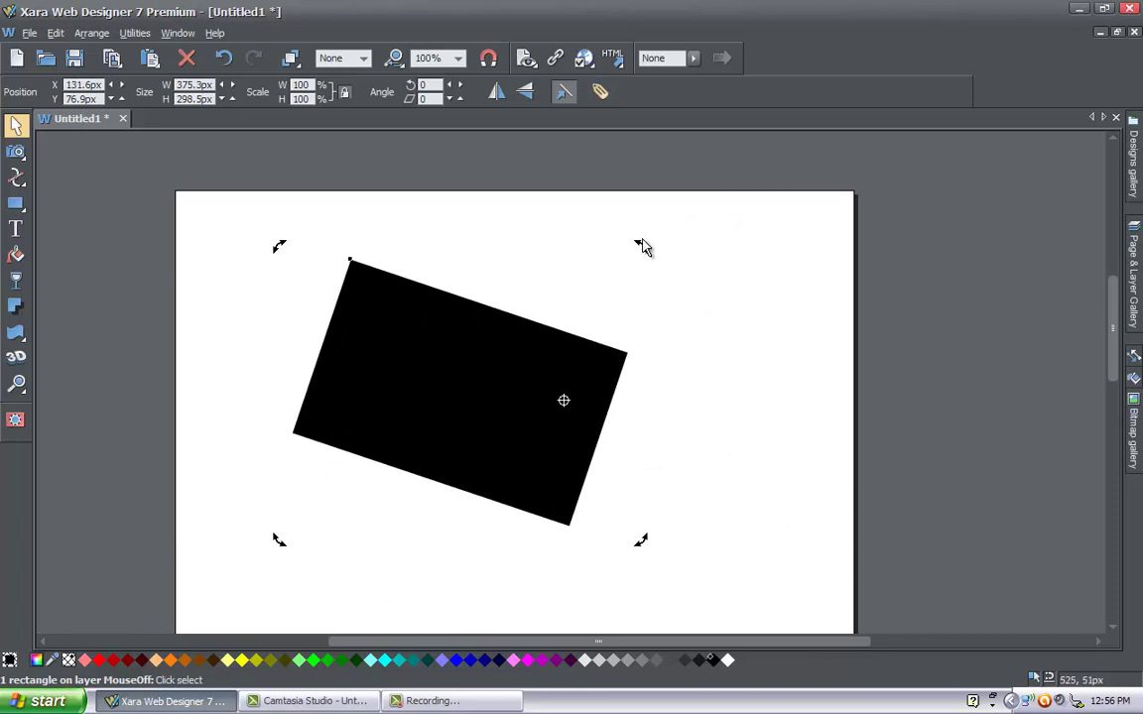
pyautogui.moveTo(641, 245); pyautogui.dragTo(554, 322)
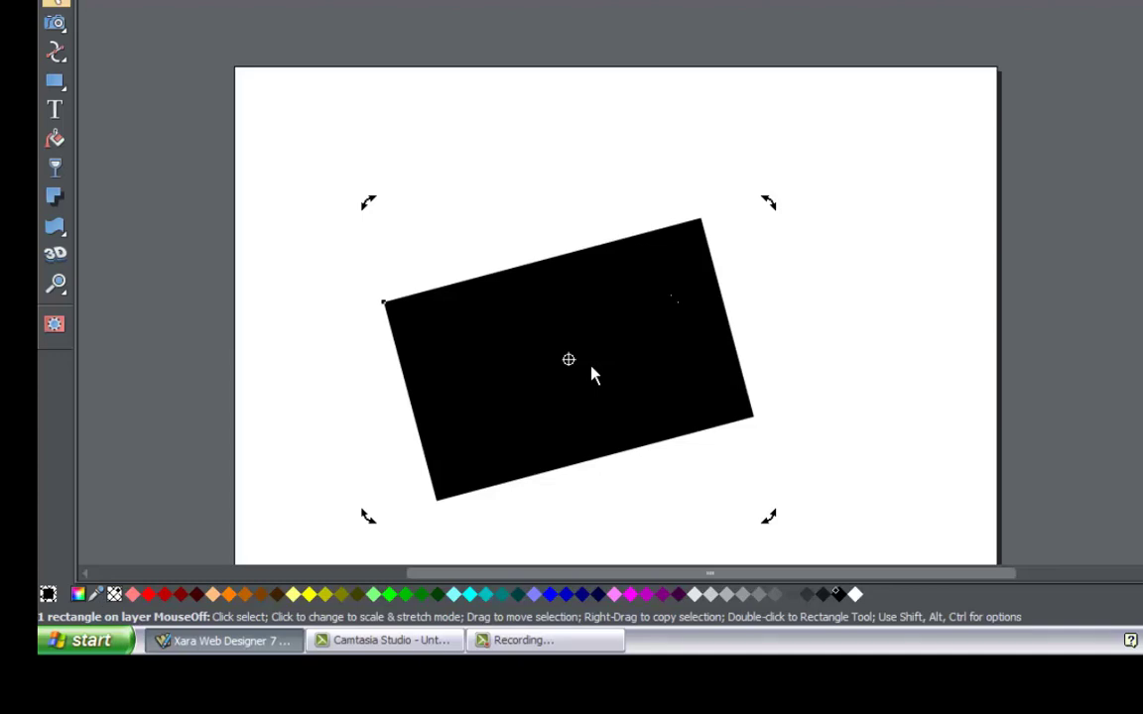
# - Rotate the rectangle about its centre until nearly level and move it up the page to about X 186.5, Y 119.7 px
pyautogui.moveTo(771, 204)
pyautogui.mouseDown()
pyautogui.moveTo(783, 304)
pyautogui.moveTo(478, 336)
pyautogui.moveTo(651, 347)
pyautogui.moveTo(472, 329)
pyautogui.moveTo(549, 437)
pyautogui.moveTo(612, 306)
pyautogui.moveTo(642, 357)
pyautogui.moveTo(581, 281)
pyautogui.moveTo(434, 342)
pyautogui.moveTo(436, 422)
pyautogui.mouseUp()
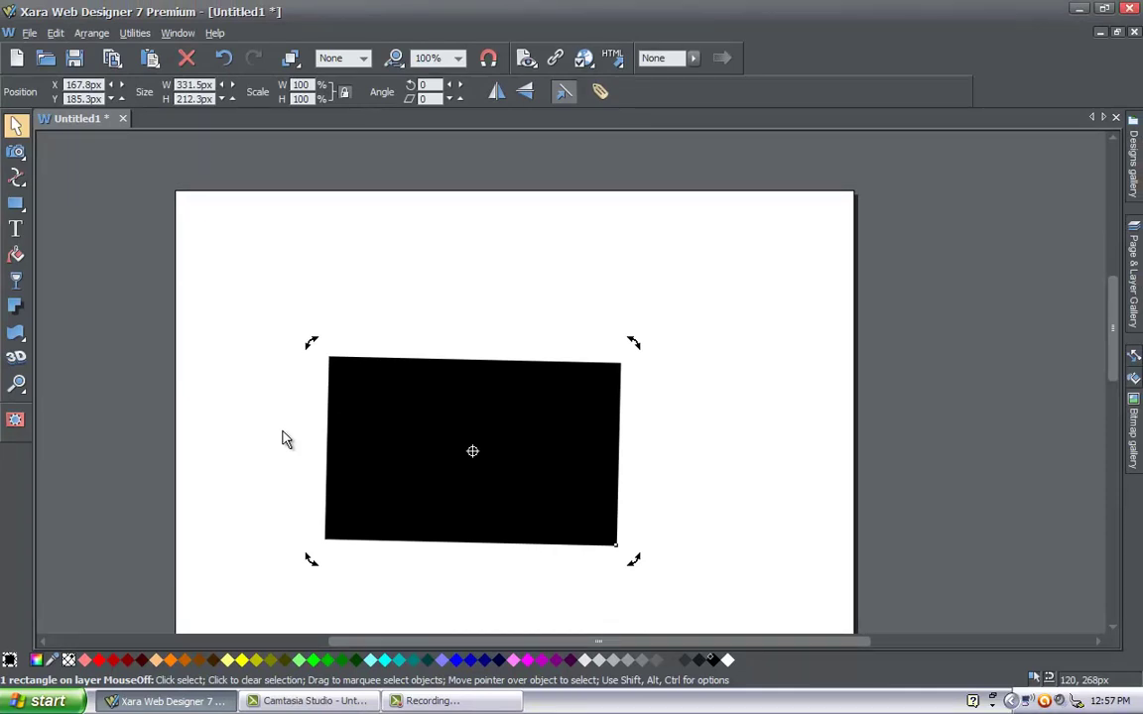
pyautogui.click(338, 409)
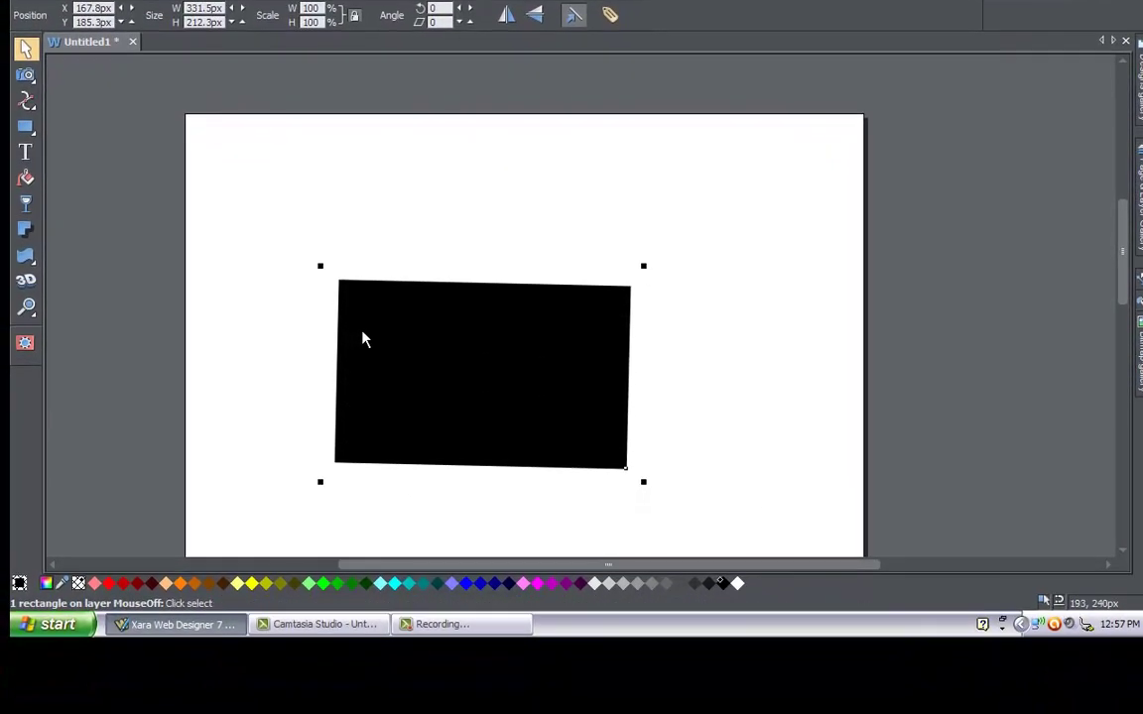
pyautogui.moveTo(407, 339); pyautogui.dragTo(500, 301)
pyautogui.click(283, 278)
pyautogui.click(407, 298)
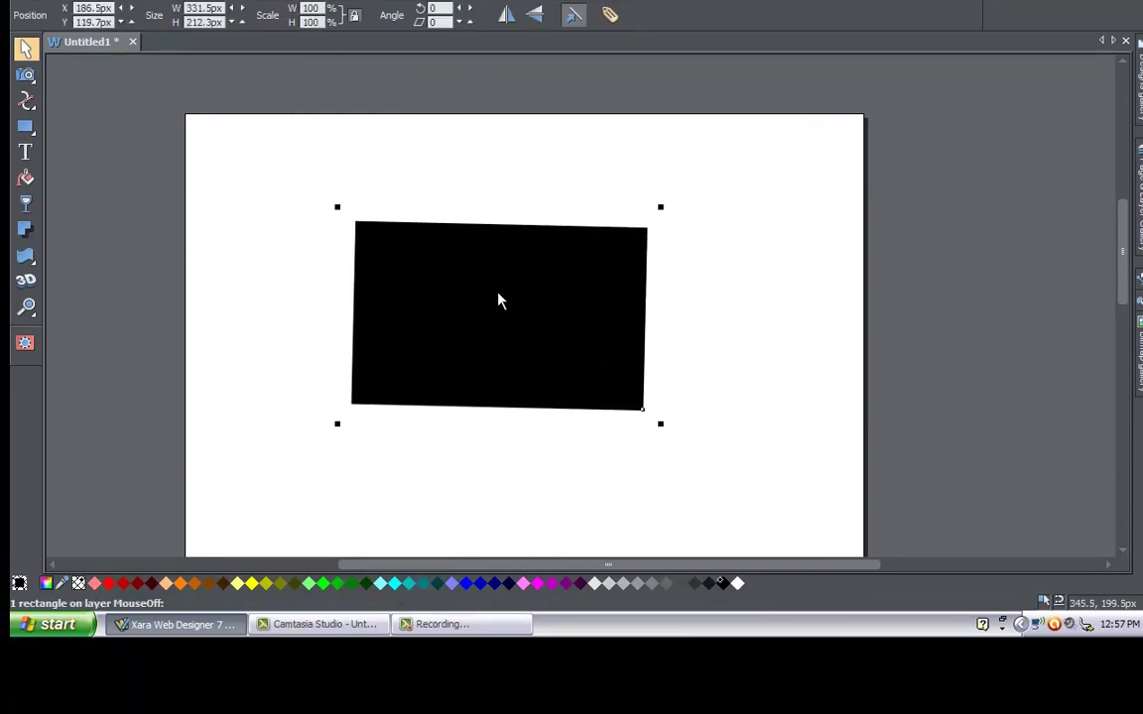
# - Rotate the moved rectangle slightly clockwise about its centre, to an overall size of about 346 × 238 px
pyautogui.click(526, 288)
pyautogui.moveTo(667, 228); pyautogui.dragTo(561, 293)
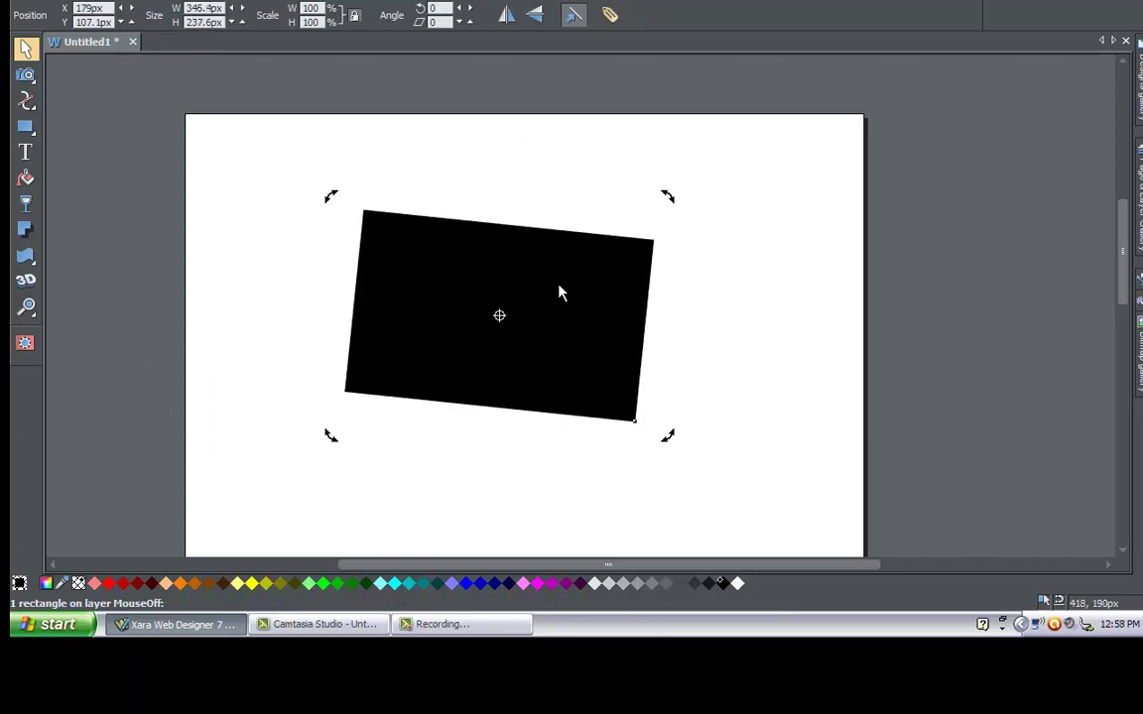
# - Replace the rotated rectangle with a new one about 393 × 175 px and switch it to rotate and skew mode
pyautogui.press('Delete')
pyautogui.click(26, 127)
pyautogui.moveTo(291, 213); pyautogui.dragTo(641, 367)
pyautogui.press('F2')
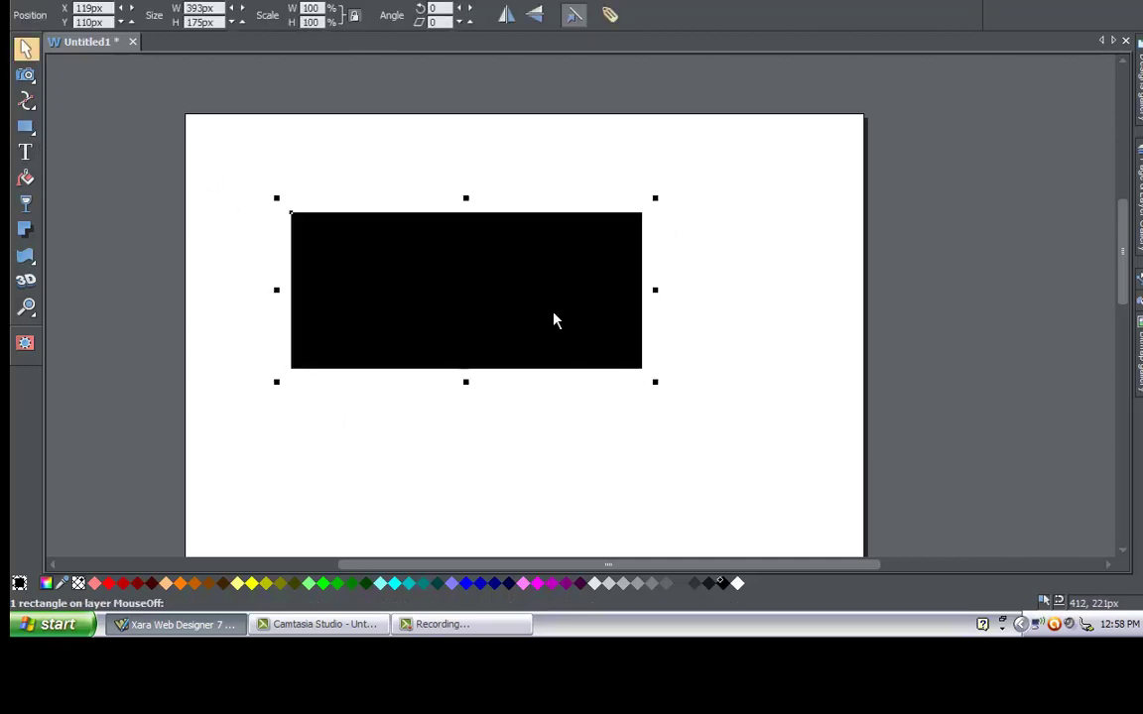
pyautogui.click(454, 258)
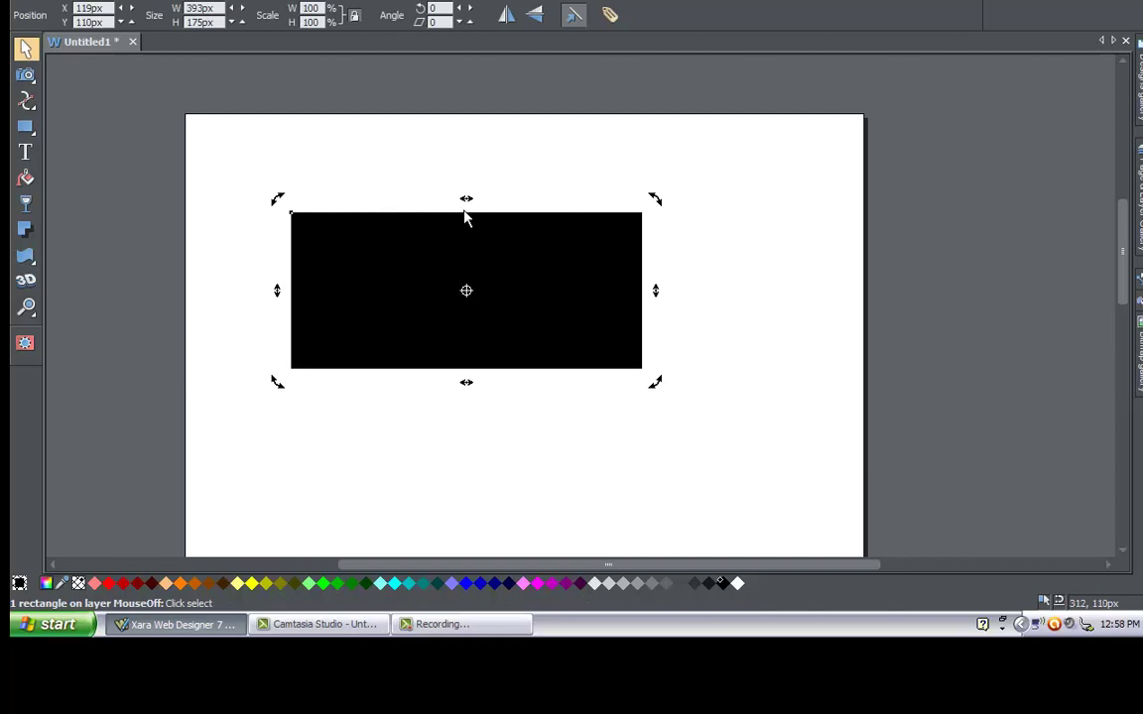
# - Try skewing the rectangle horizontally from its upper edge, delete it and undo the deletion
pyautogui.moveTo(467, 198)
pyautogui.mouseDown()
pyautogui.moveTo(561, 211)
pyautogui.moveTo(431, 196)
pyautogui.moveTo(454, 210)
pyautogui.mouseUp()
pyautogui.press('Delete')
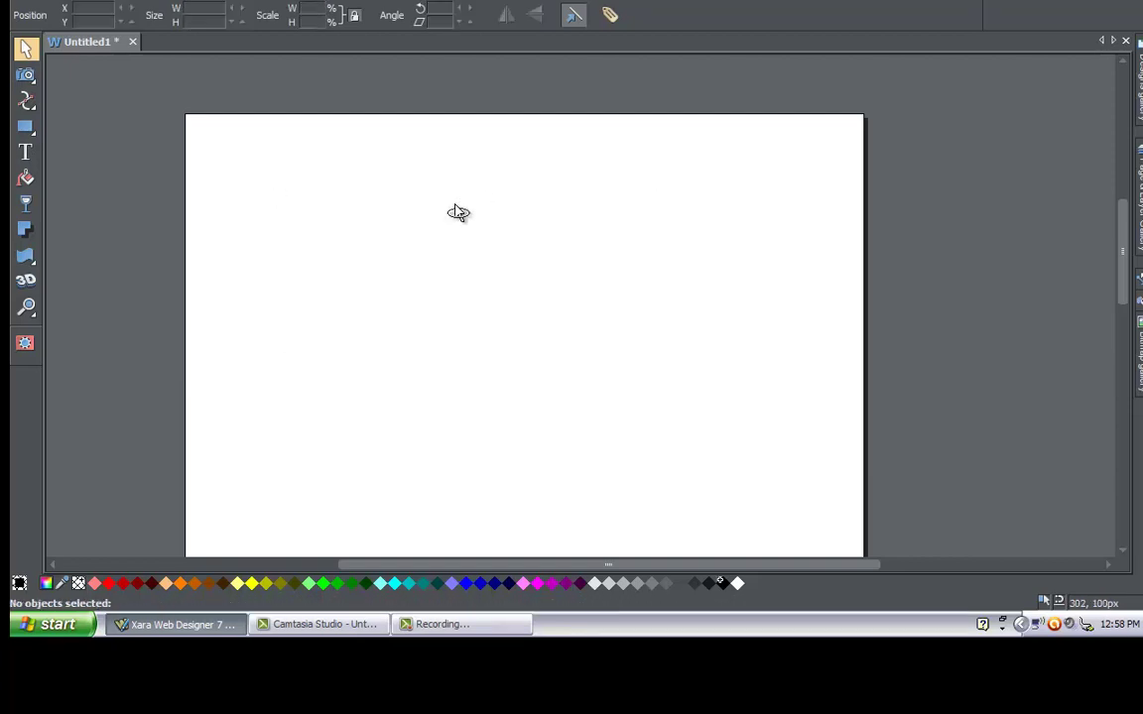
pyautogui.hotkey('ctrl', 'z')
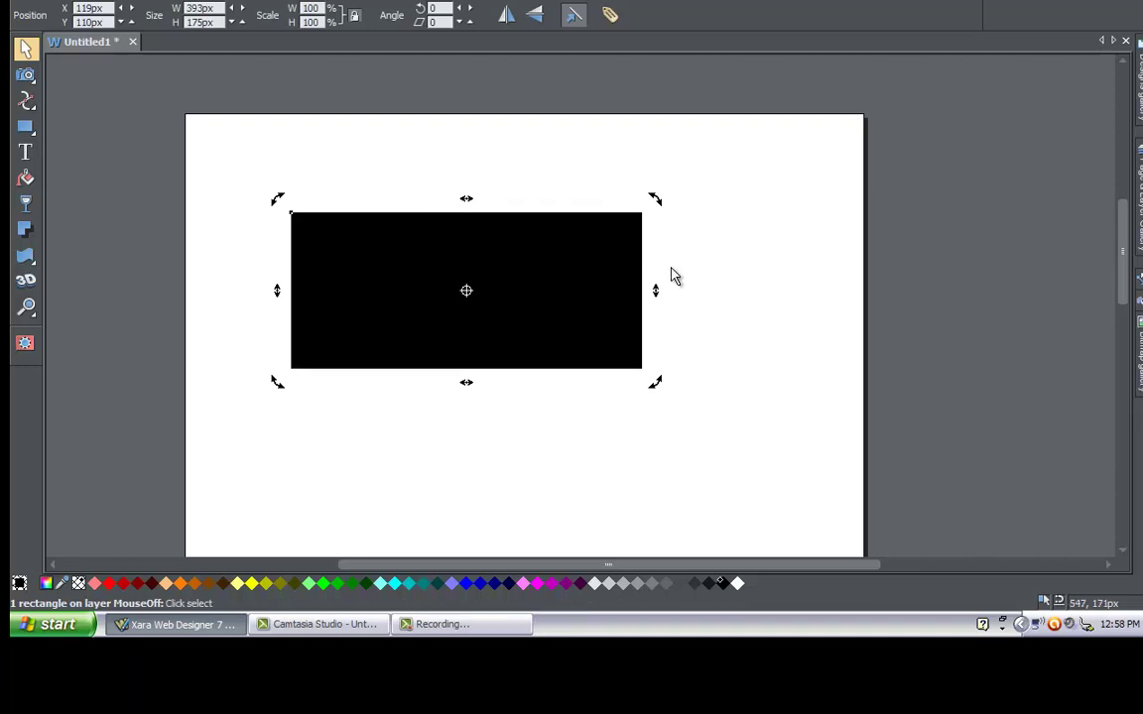
# - Skew the rectangle vertically by raising its right side slightly, to an overall height of about 178.5 px, and deselect it
pyautogui.moveTo(656, 289)
pyautogui.mouseDown()
pyautogui.moveTo(656, 224)
pyautogui.moveTo(643, 375)
pyautogui.moveTo(643, 251)
pyautogui.moveTo(648, 316)
pyautogui.moveTo(643, 282)
pyautogui.mouseUp()
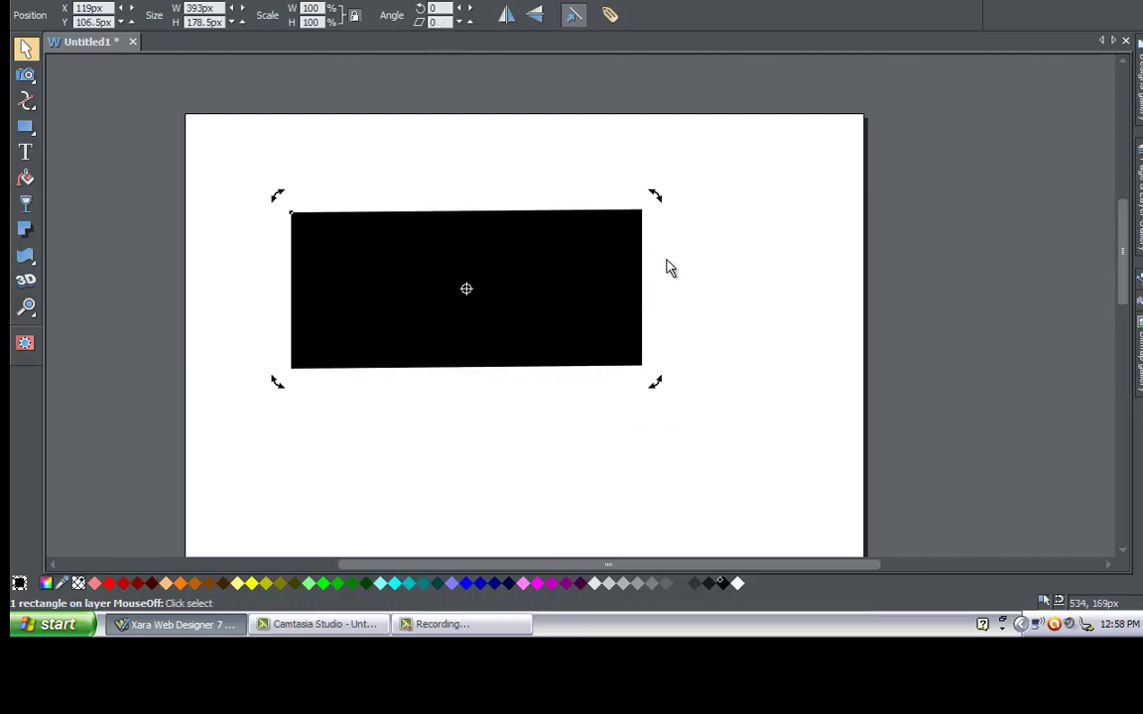
pyautogui.click(680, 253)
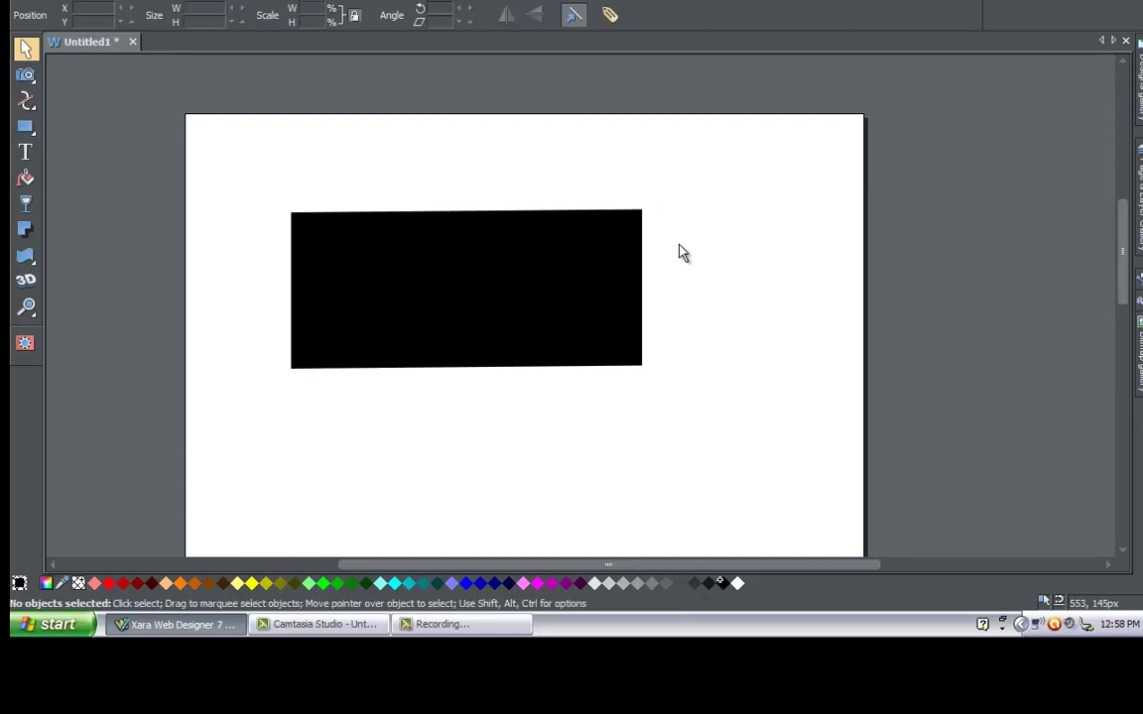